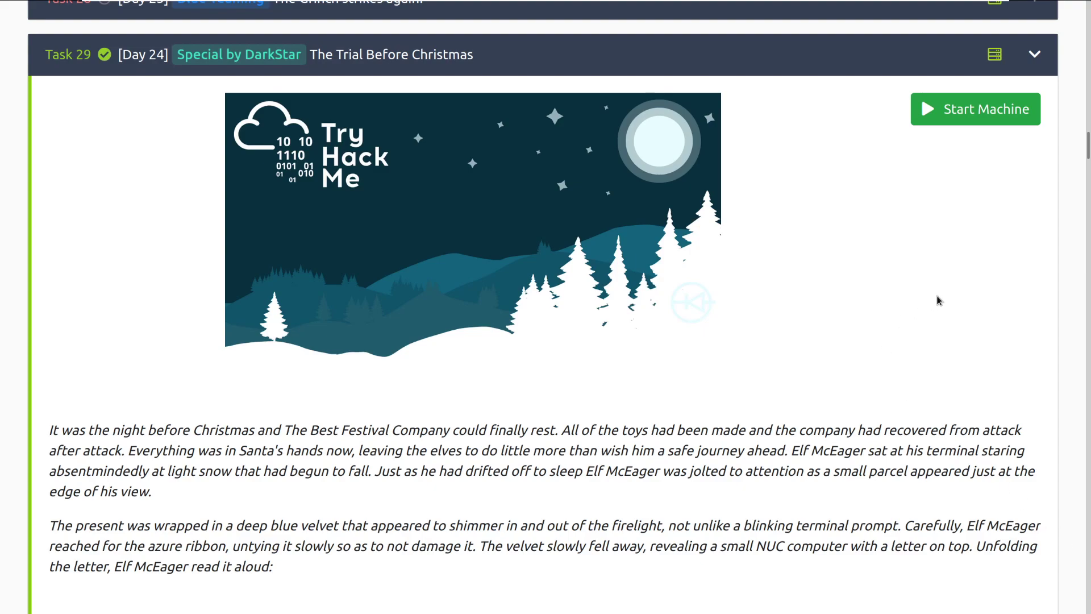
# - Start the Day 24 Light Cycle target machine and return to the top of the room page
pyautogui.click(971, 108)
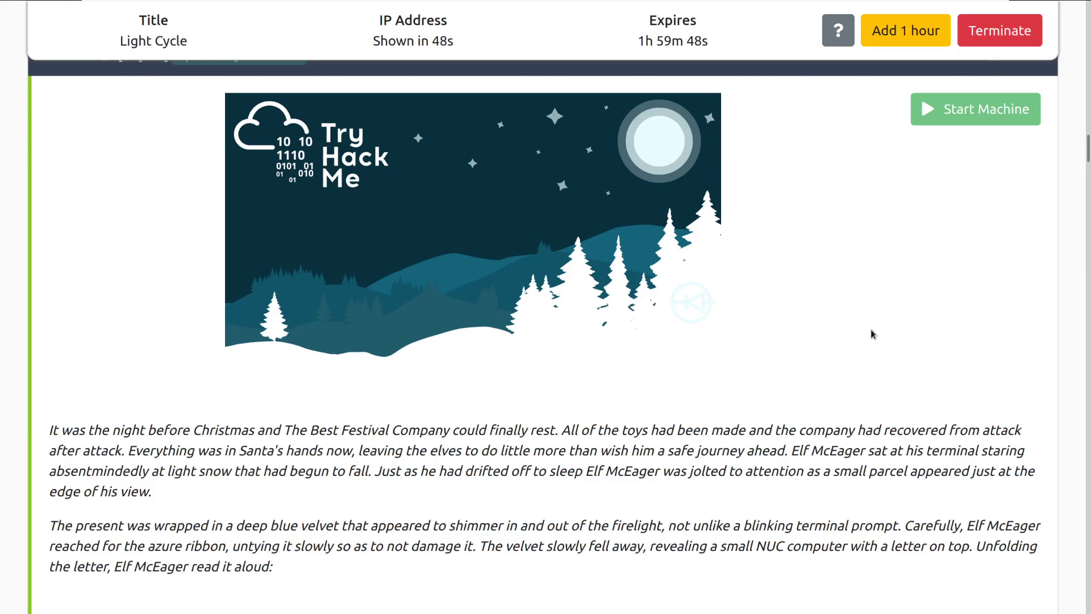
pyautogui.scroll(5, 873, 329)
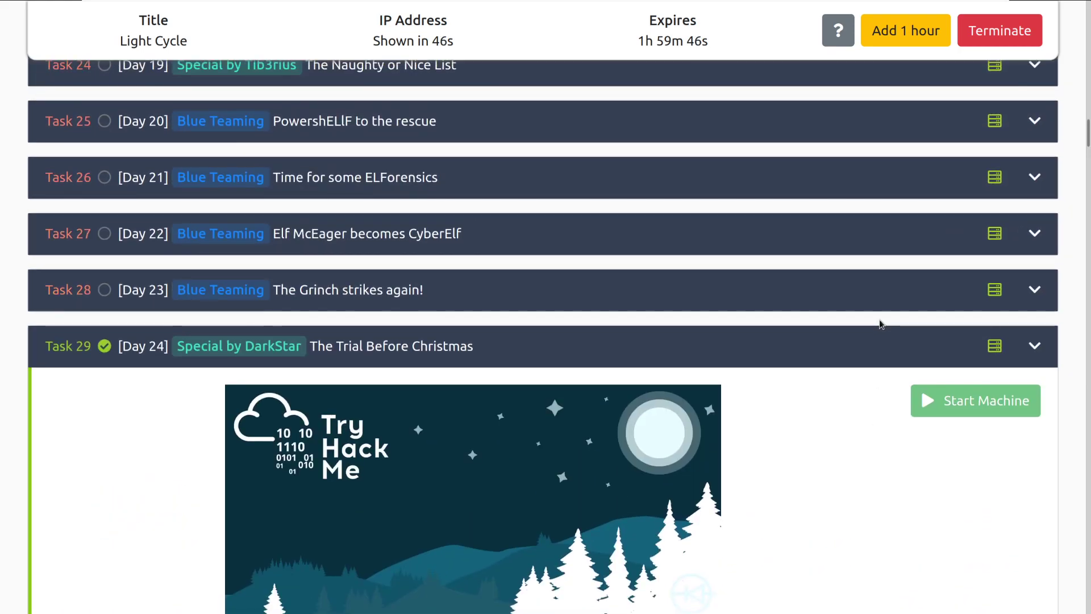
pyautogui.scroll(18, 872, 322)
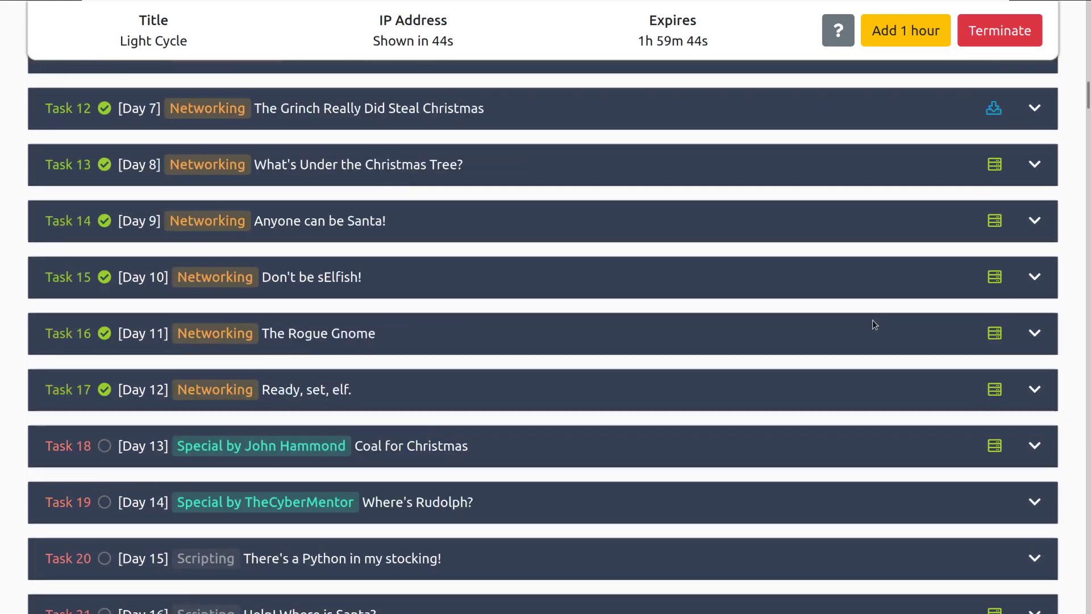
pyautogui.scroll(13, 868, 328)
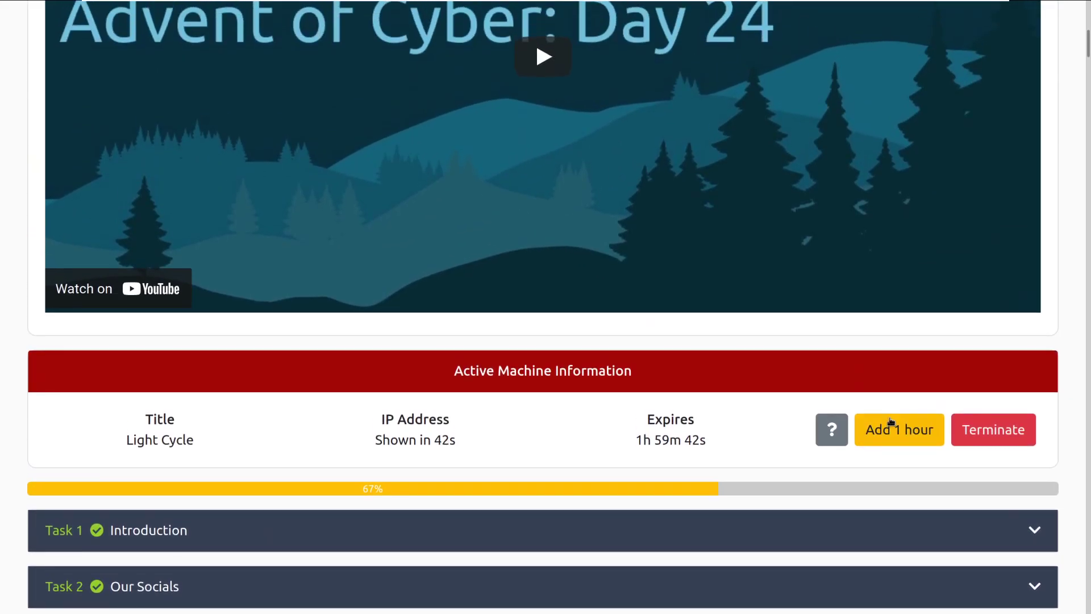
pyautogui.scroll(7, 887, 413)
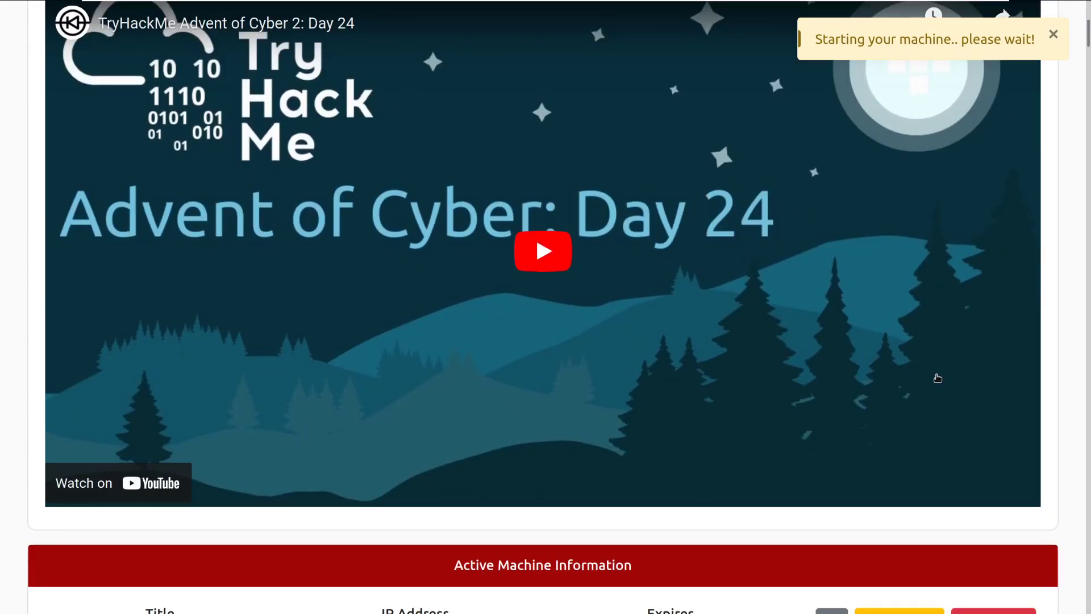
# - Read through the Day 24 task text while the AttackBox boots into Firefox
pyautogui.scroll(-15, 446, 250)
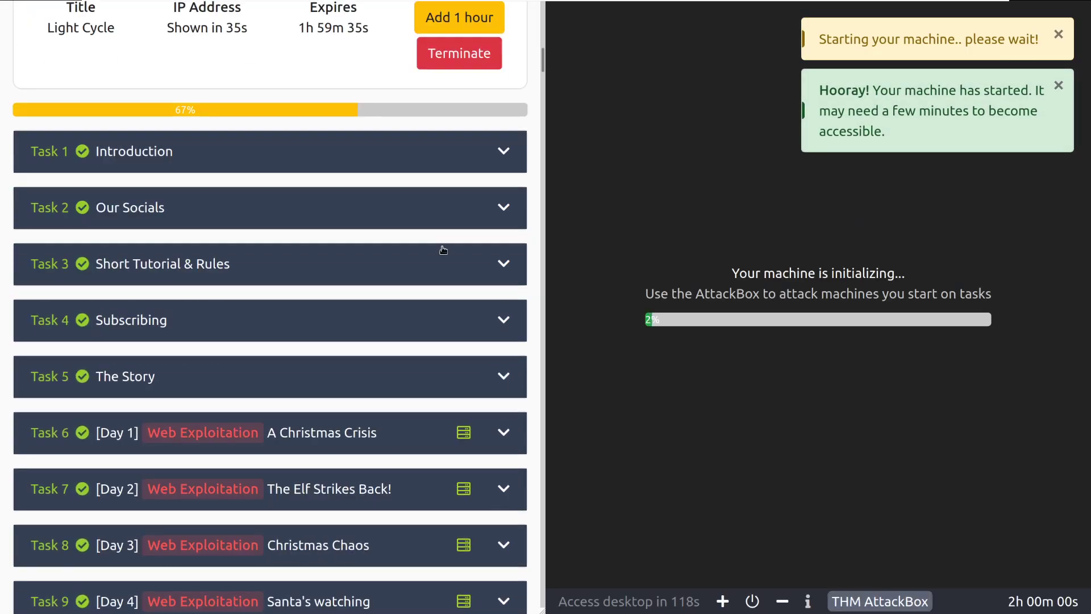
pyautogui.scroll(-20, 447, 256)
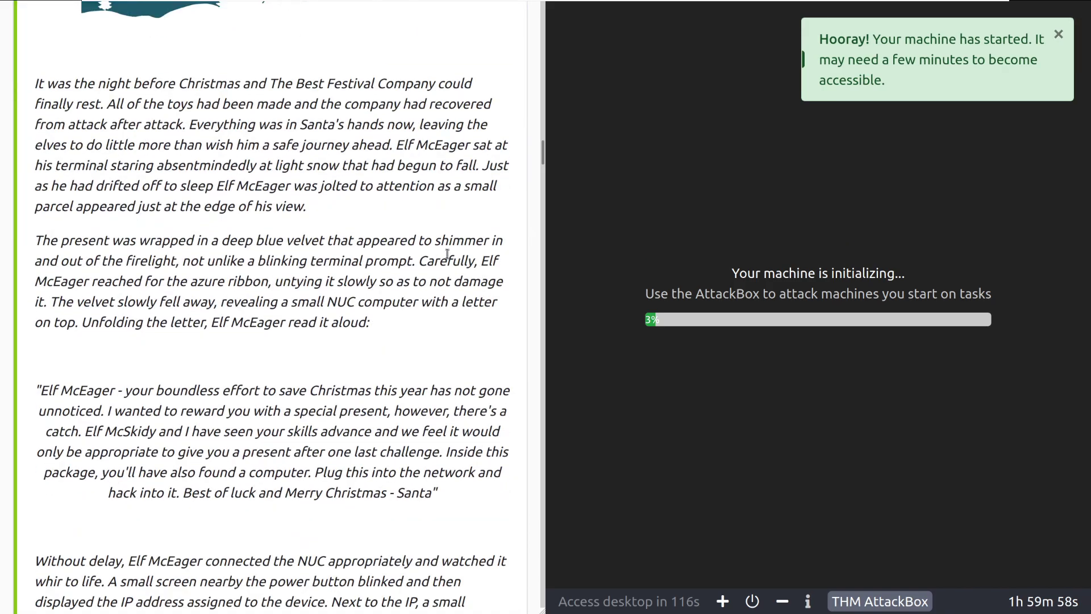
pyautogui.scroll(-10, 449, 259)
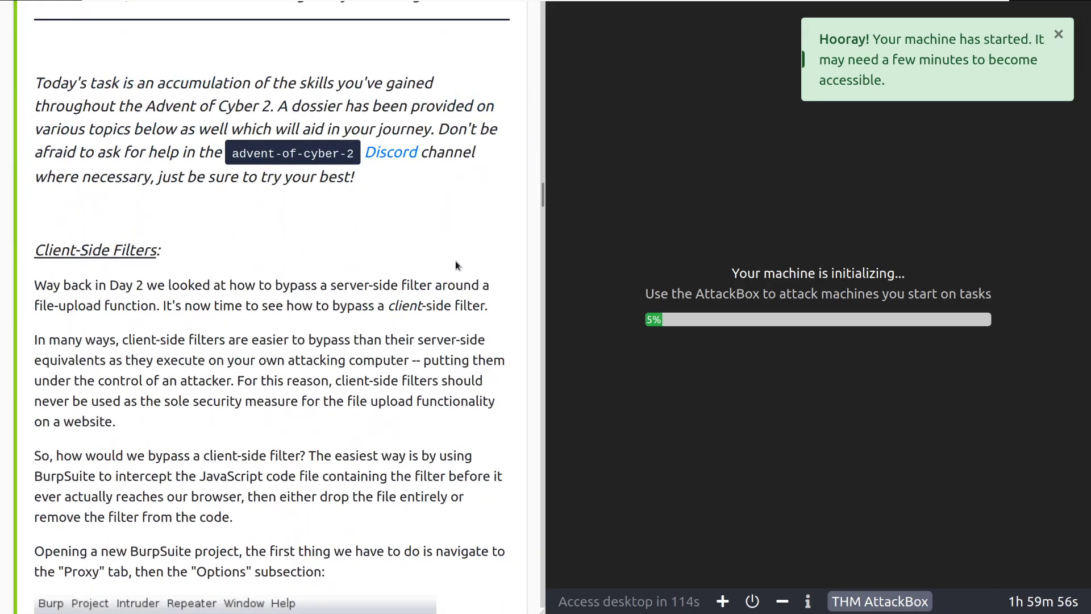
pyautogui.scroll(-7, 461, 261)
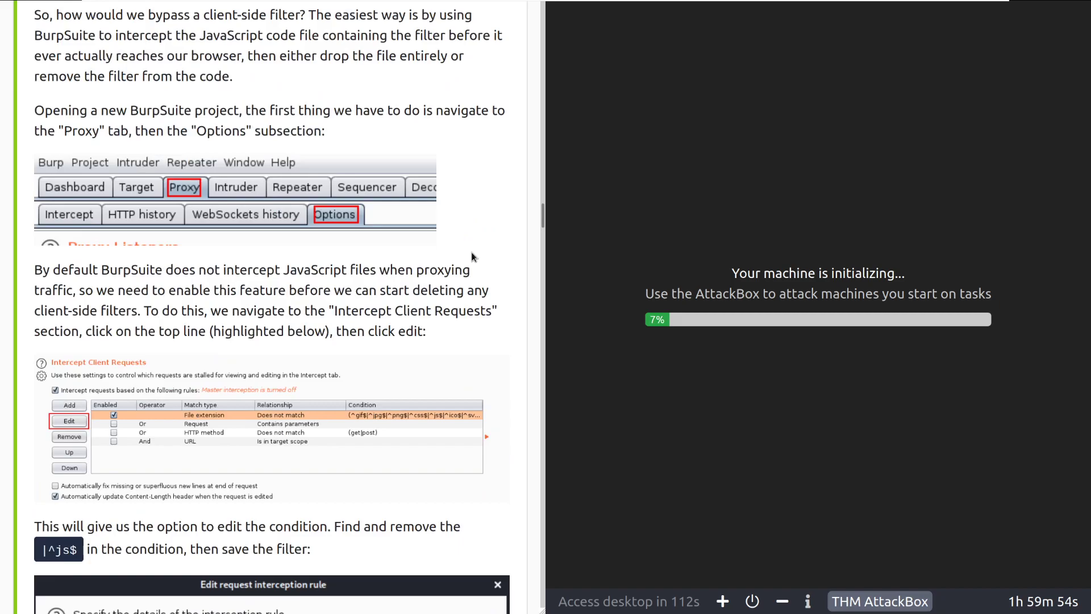
pyautogui.scroll(10, 471, 252)
pyautogui.scroll(15, 455, 256)
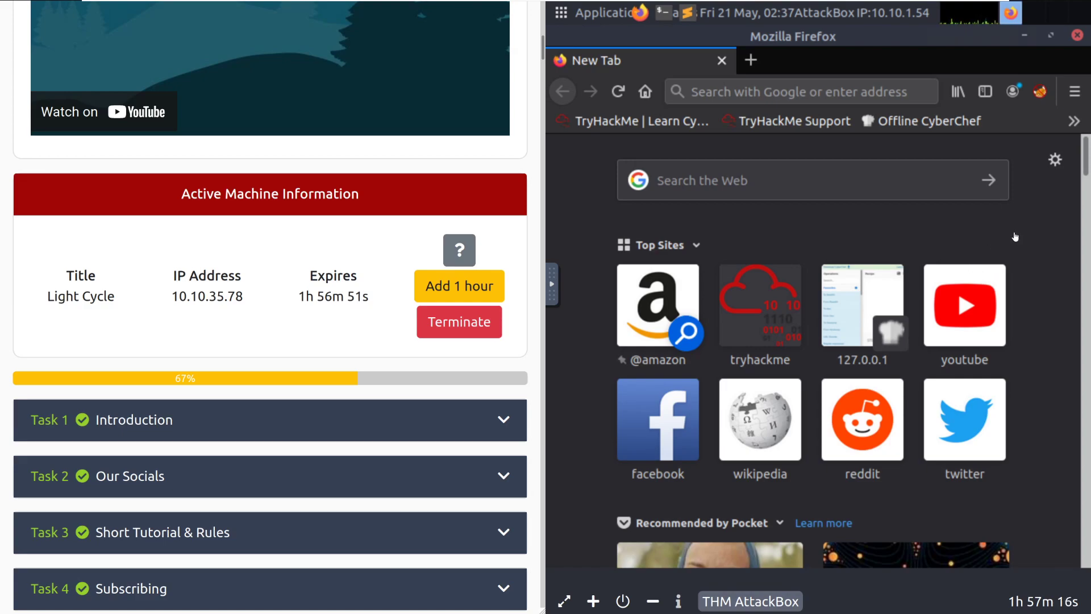
pyautogui.moveTo(1007, 237)
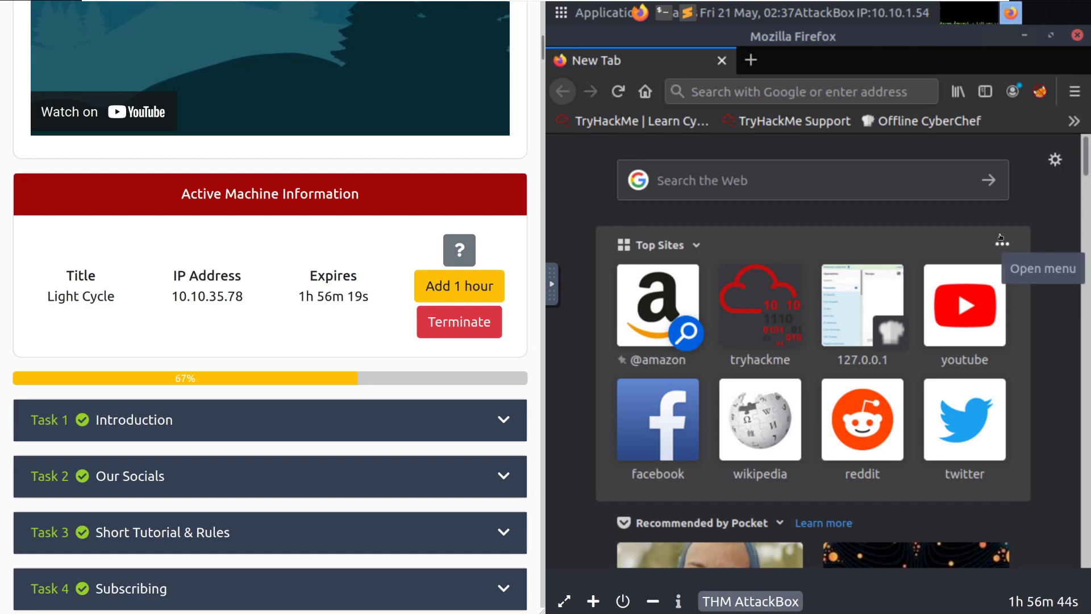
pyautogui.scroll(-5, 431, 203)
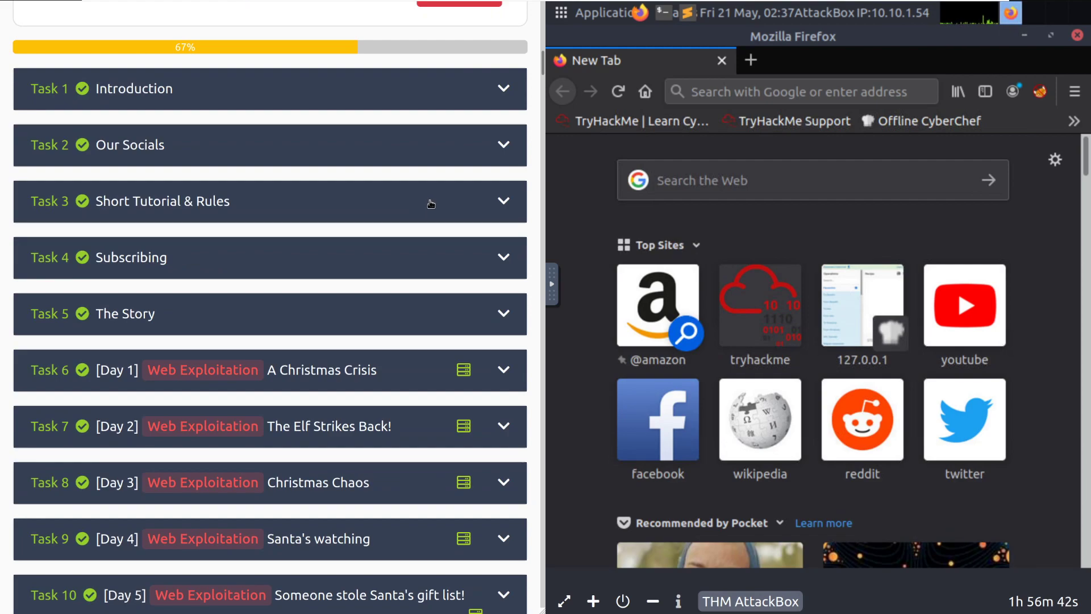
pyautogui.scroll(5, 430, 203)
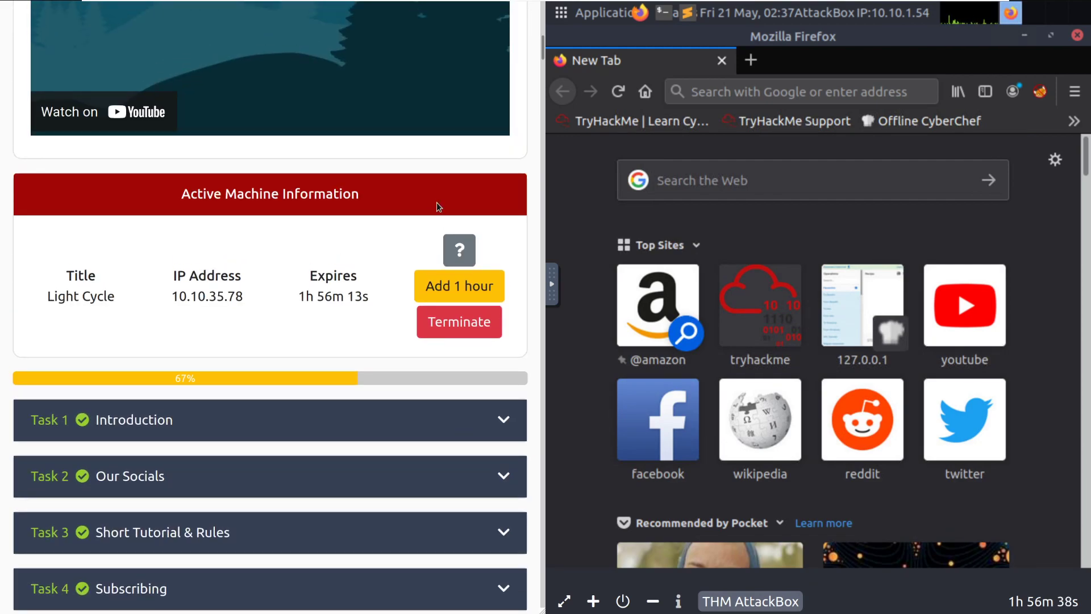
pyautogui.click(710, 97)
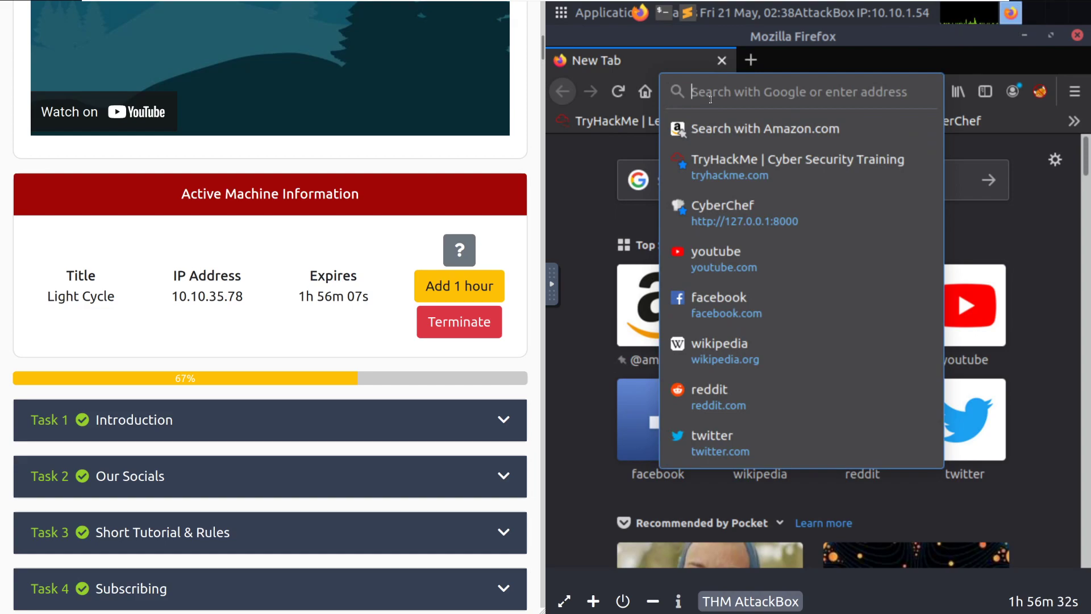
pyautogui.write('http')
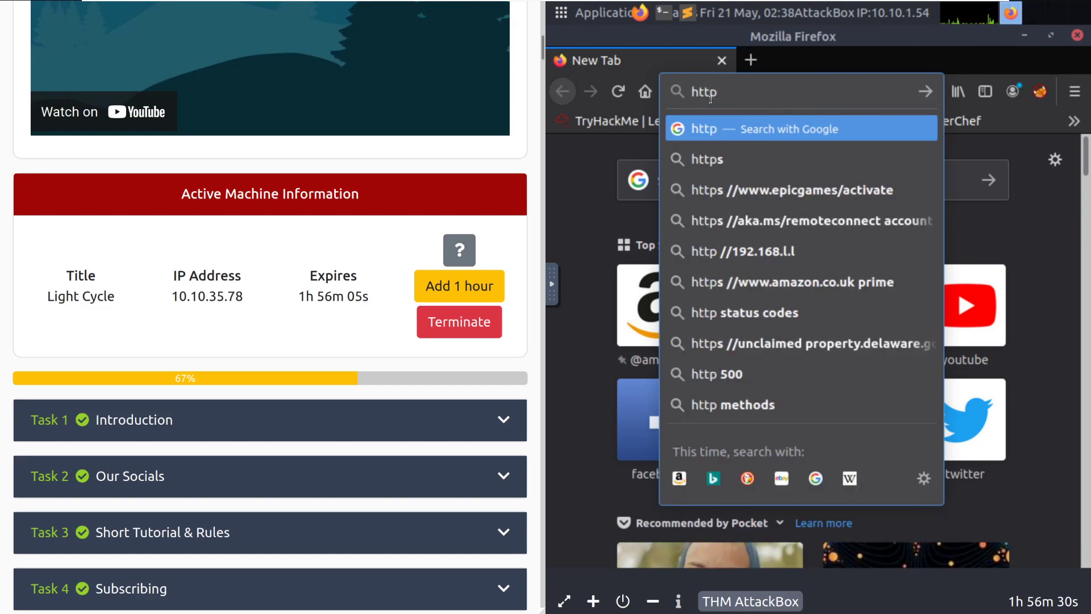
pyautogui.write('://')
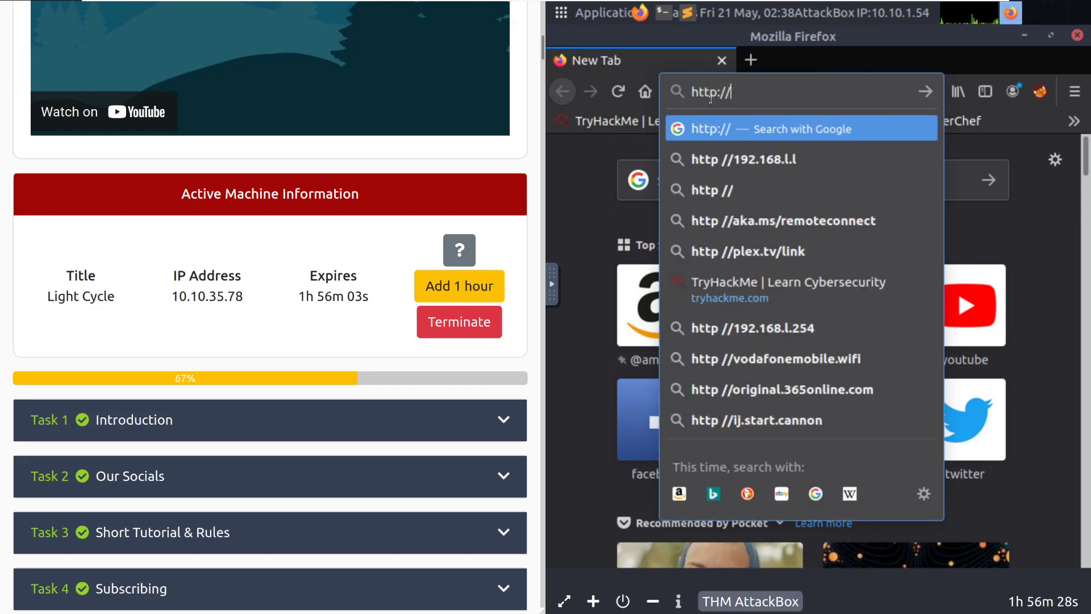
pyautogui.write('10.10.')
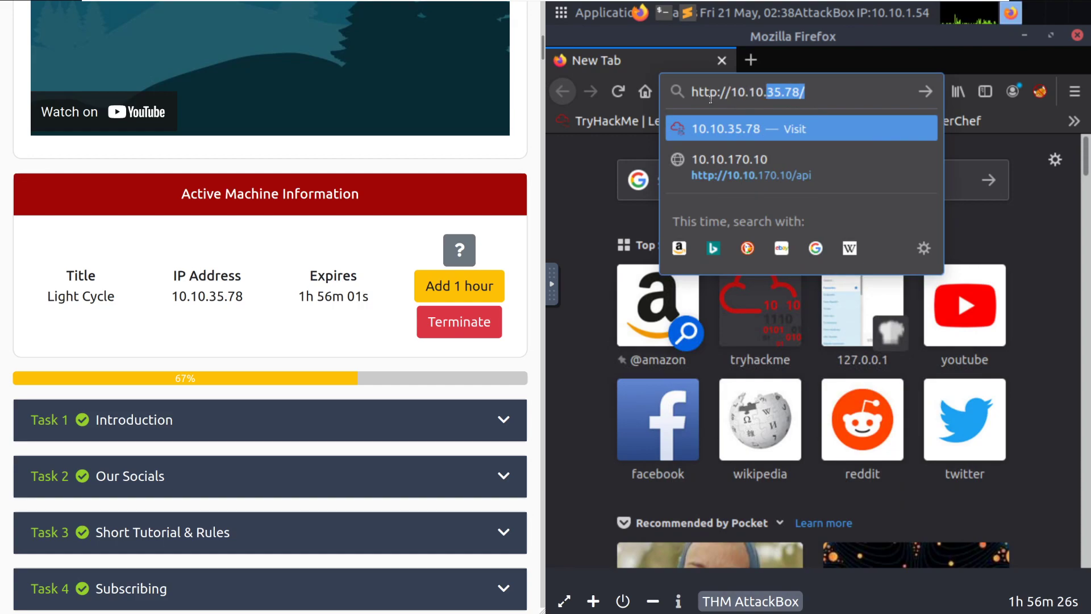
pyautogui.press('Return')
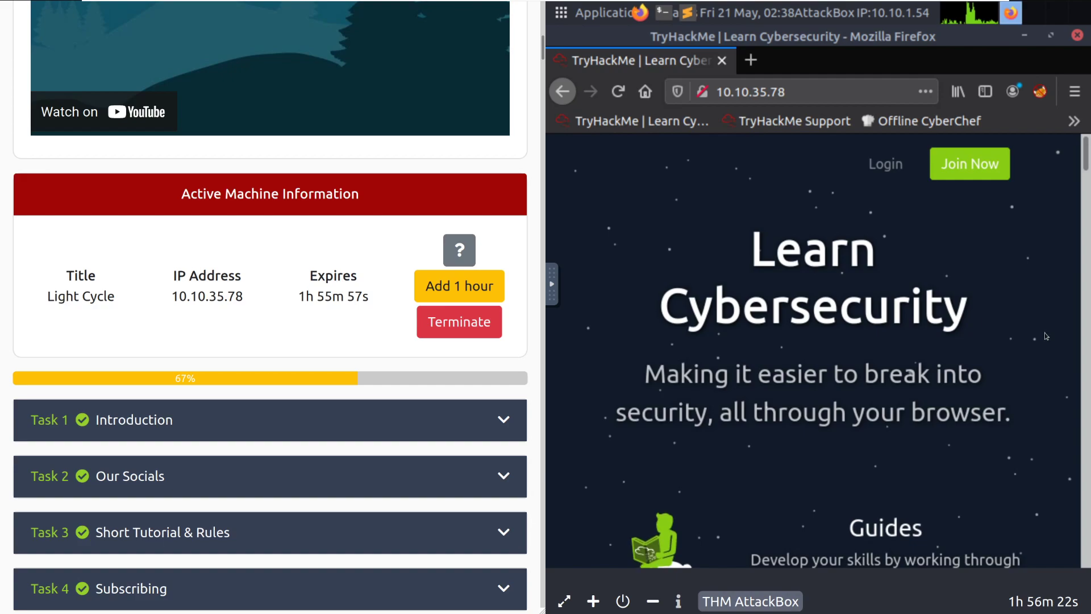
pyautogui.scroll(-3, 1051, 336)
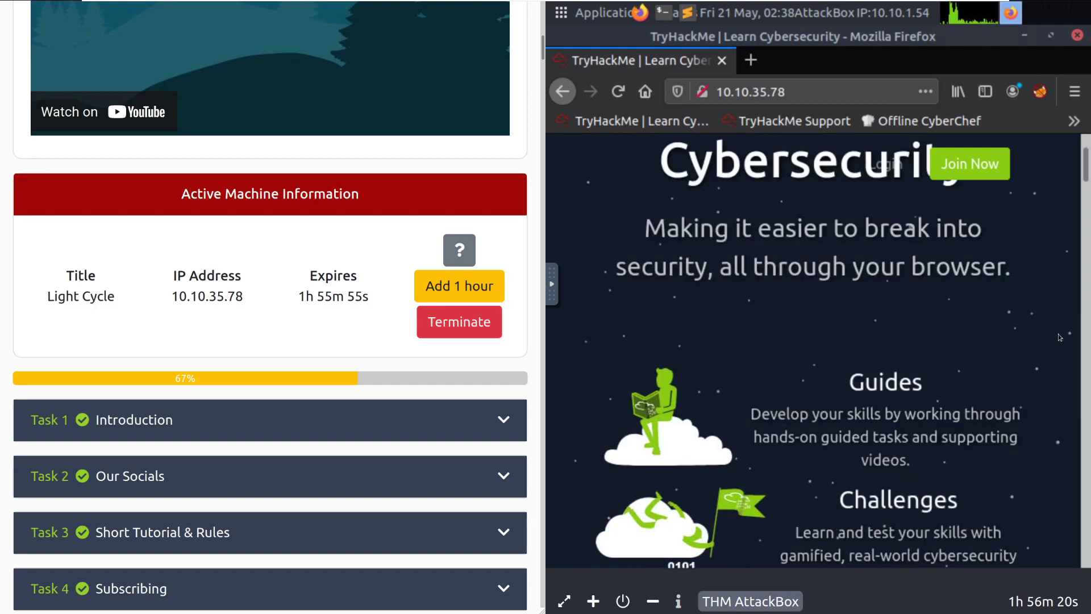
pyautogui.scroll(-10, 1059, 338)
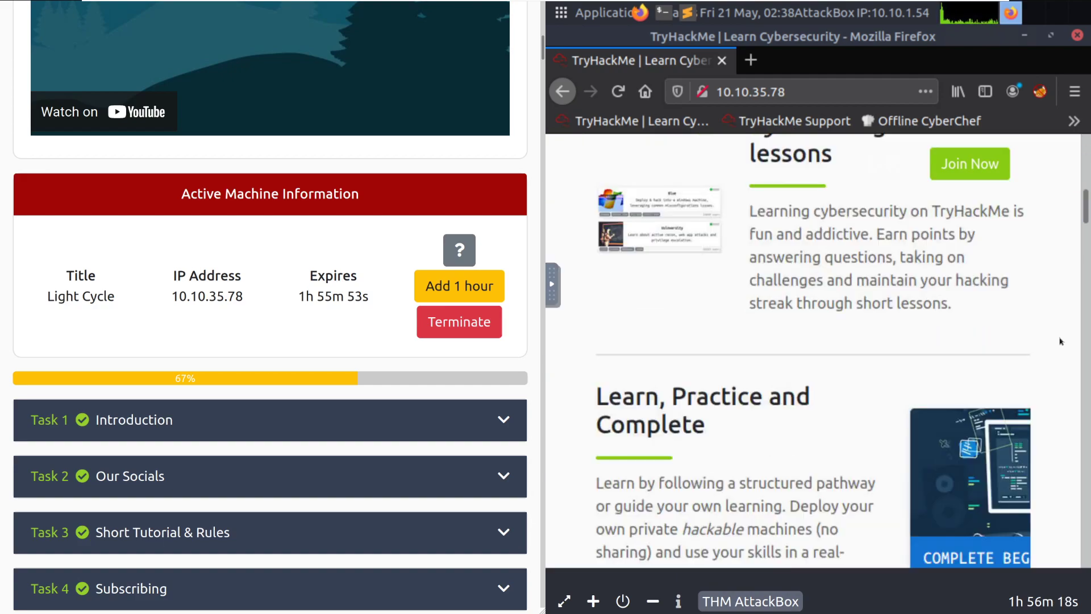
pyautogui.scroll(-5, 1061, 339)
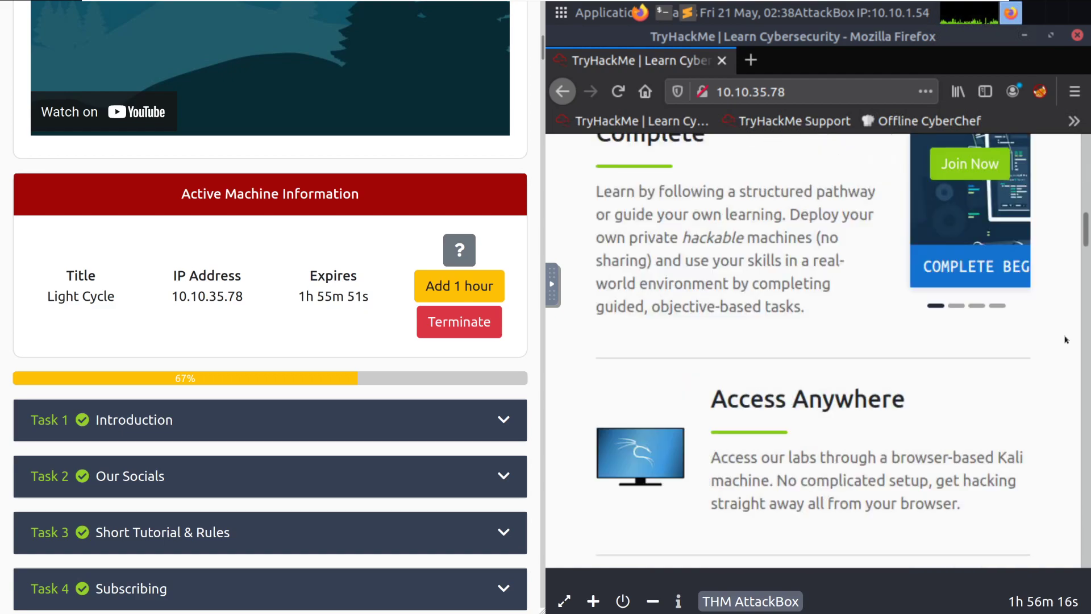
pyautogui.scroll(-3, 1062, 338)
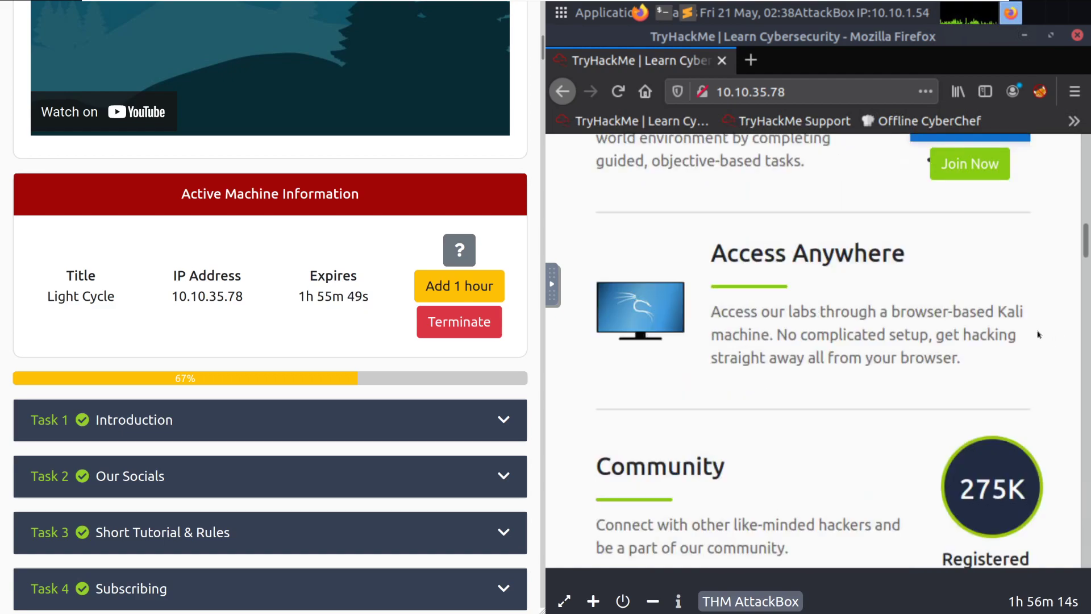
pyautogui.scroll(-2, 1043, 356)
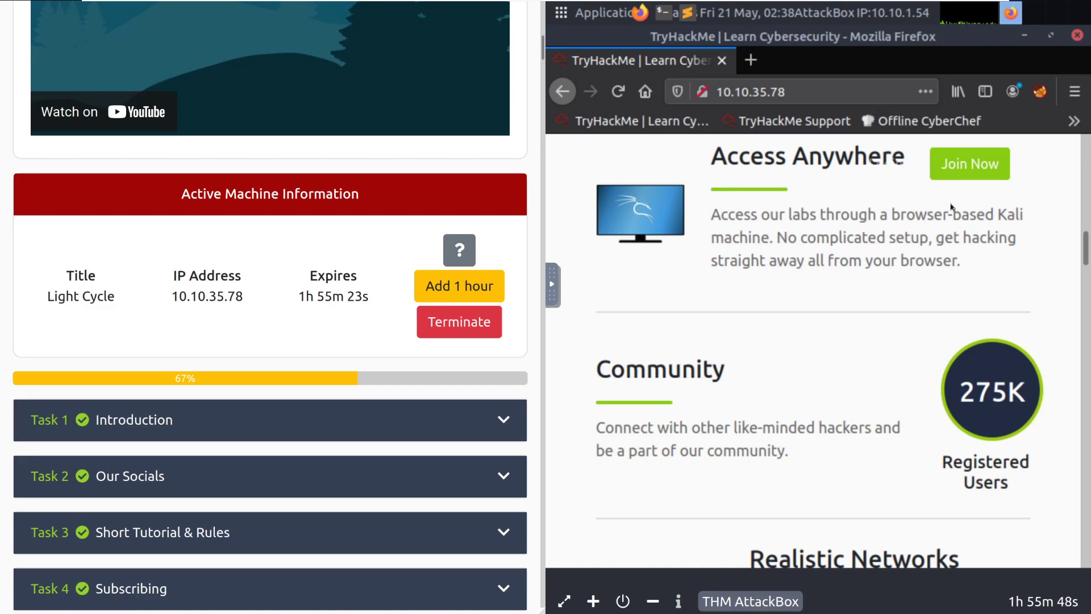
# - Load 10.10.35.78/3 and read through the Tron Arcade Cabinet post
pyautogui.click(867, 87)
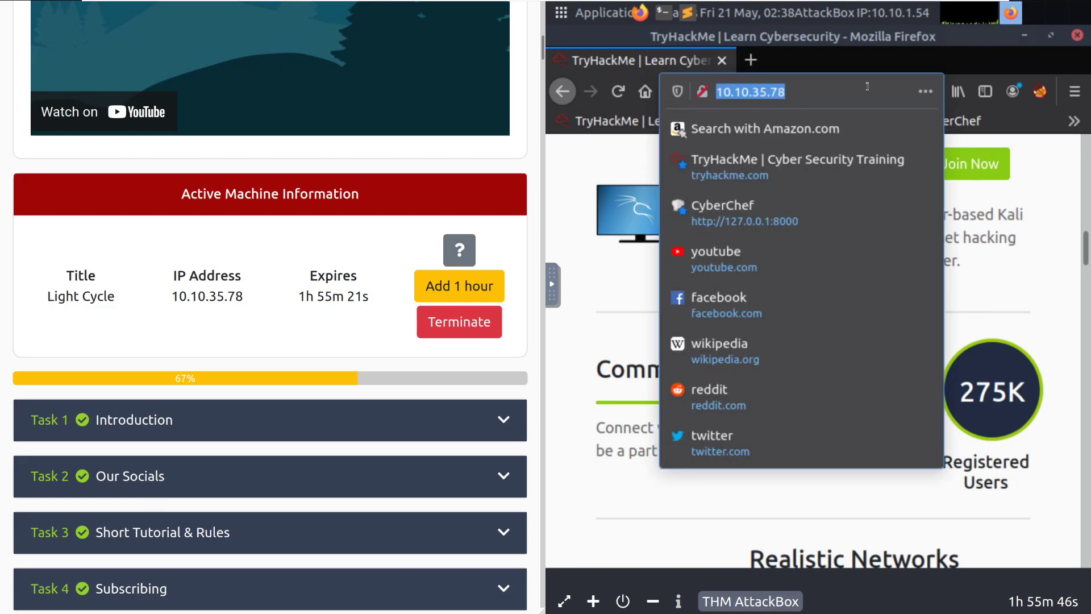
pyautogui.click(868, 86)
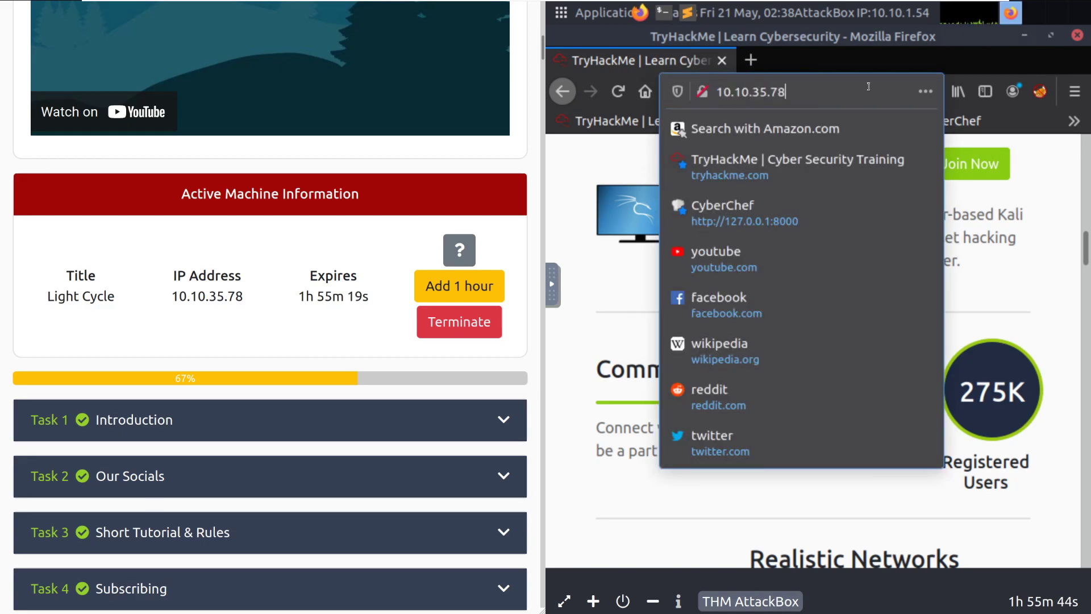
pyautogui.write('/3')
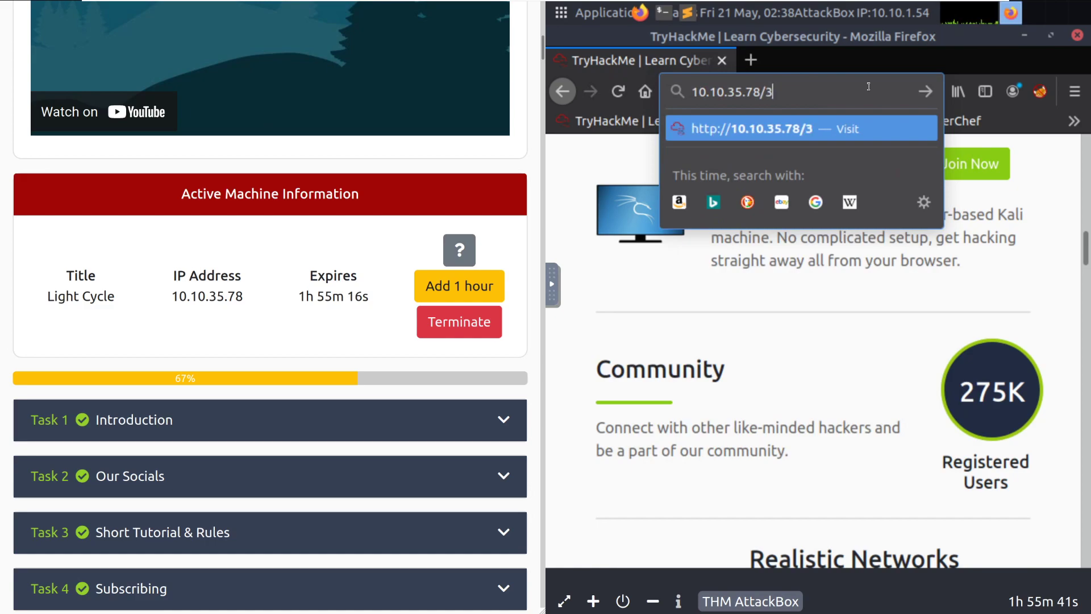
pyautogui.press('Return')
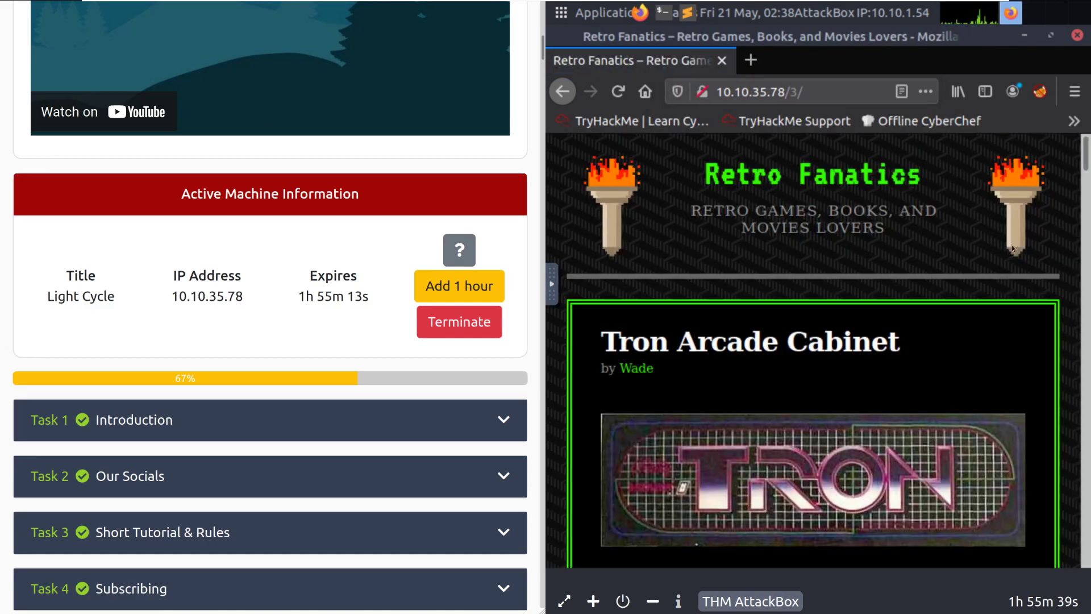
pyautogui.scroll(-3, 1003, 240)
pyautogui.scroll(-5, 1003, 240)
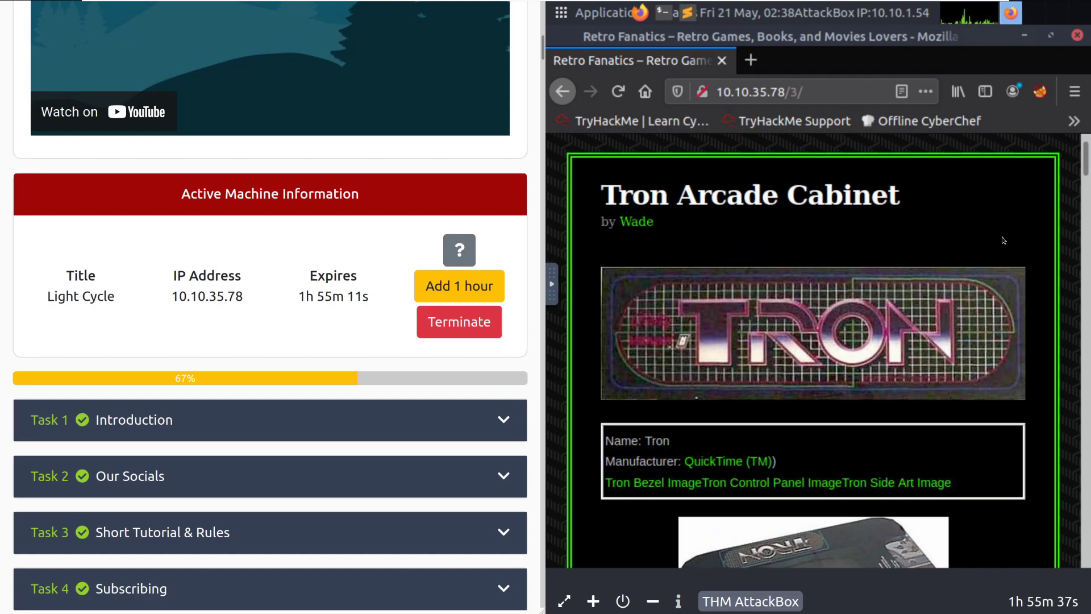
pyautogui.scroll(-3, 1050, 283)
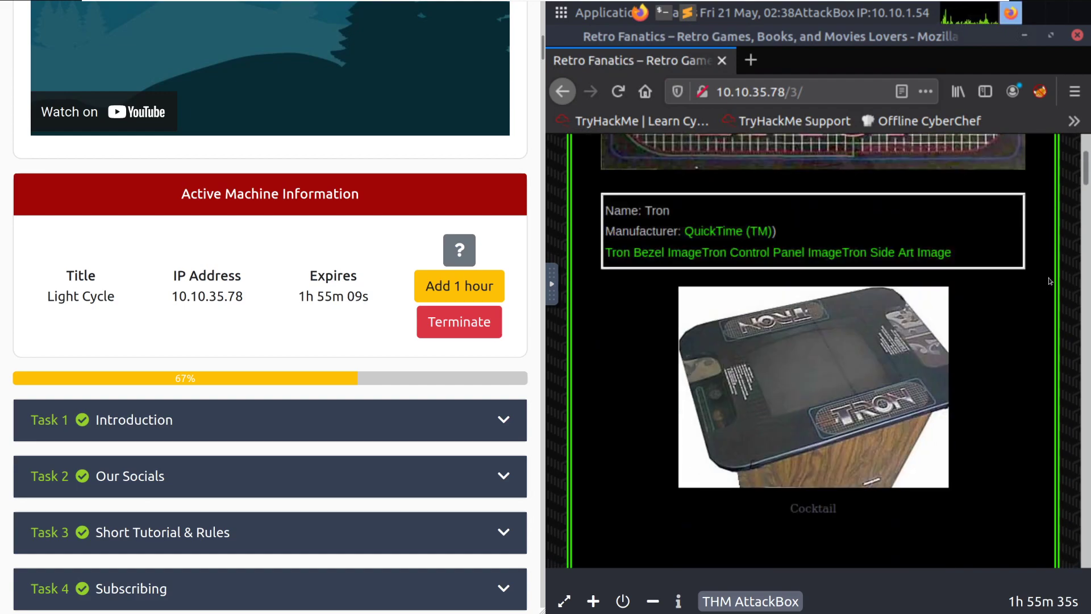
pyautogui.scroll(-15, 1051, 278)
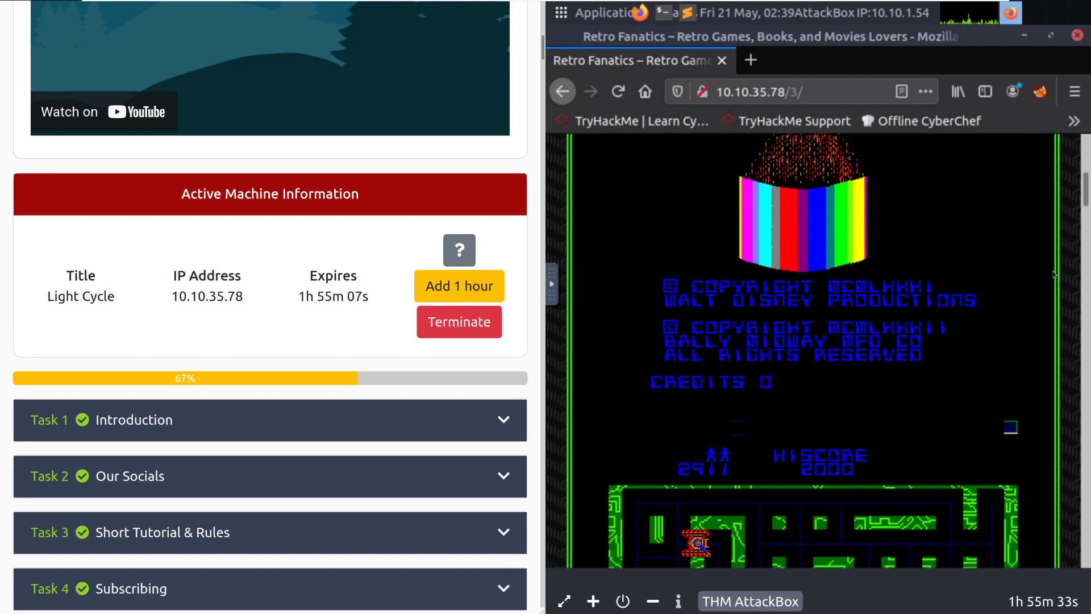
pyautogui.scroll(-2, 1045, 276)
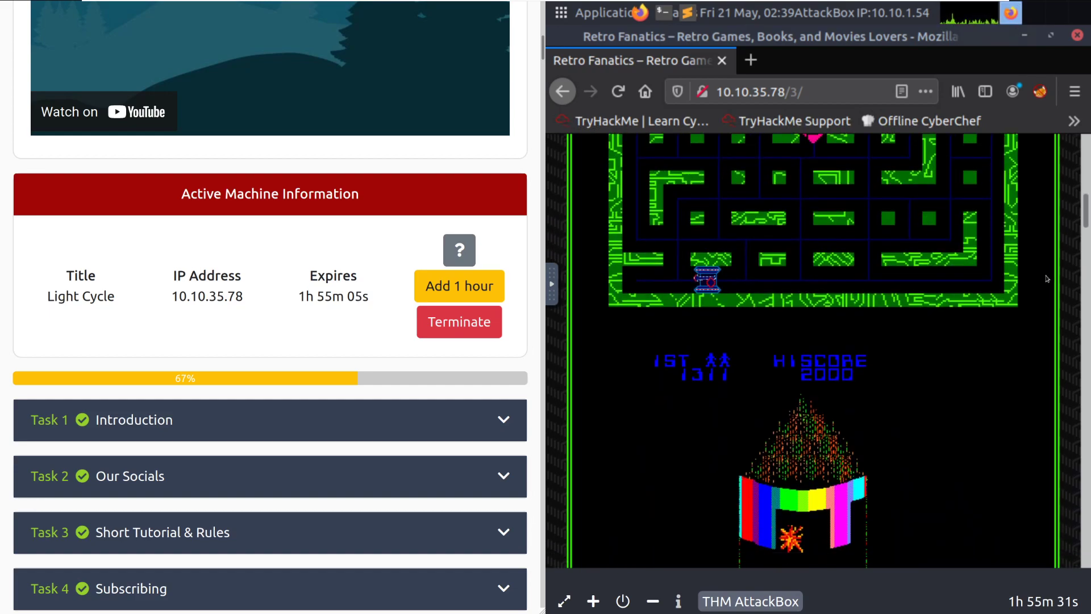
pyautogui.scroll(20, 1048, 272)
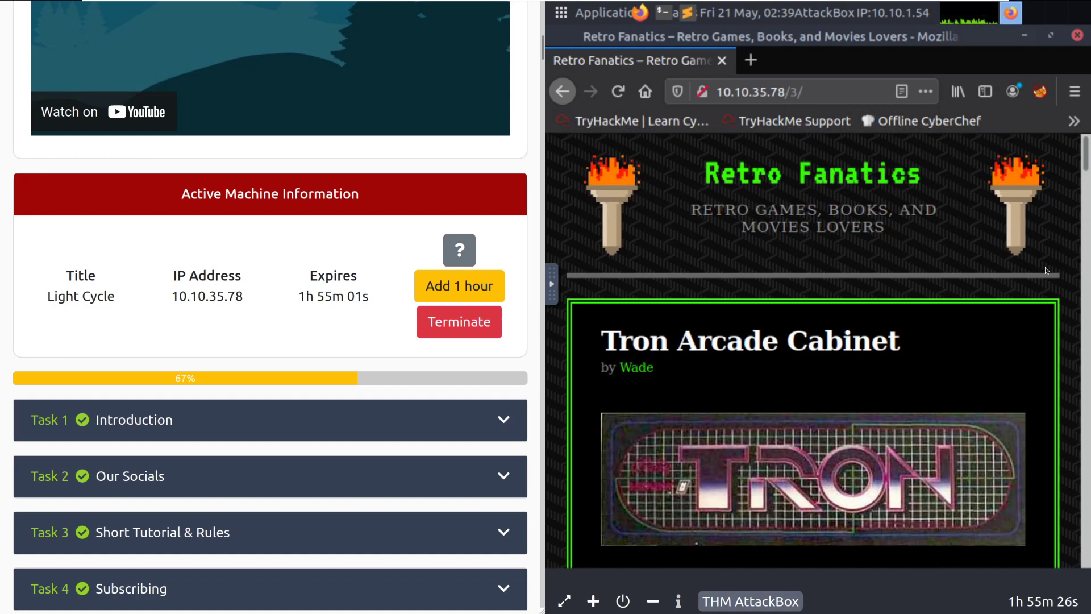
pyautogui.scroll(-5, 1047, 270)
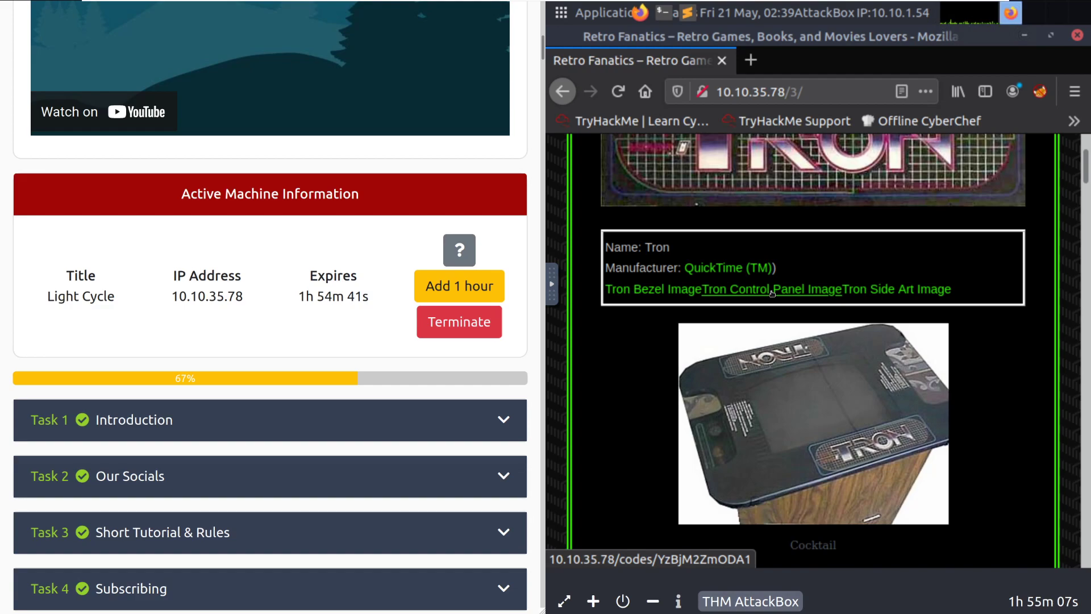
# - Append 9 to the address to load 10.10.35.78/3/9
pyautogui.click(824, 88)
pyautogui.click(827, 89)
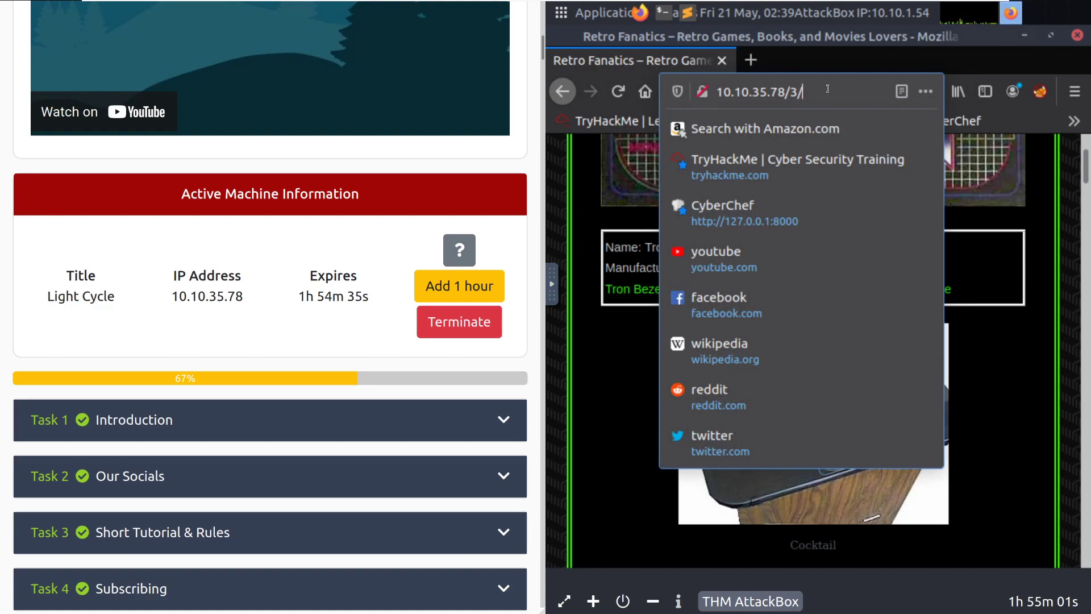
pyautogui.write('9')
pyautogui.press('Return')
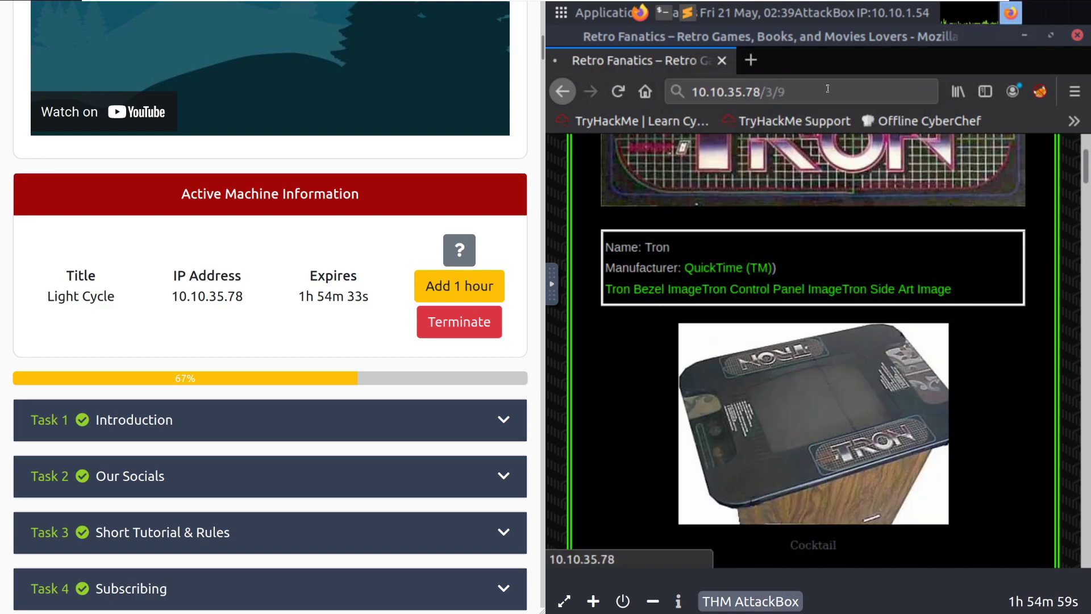
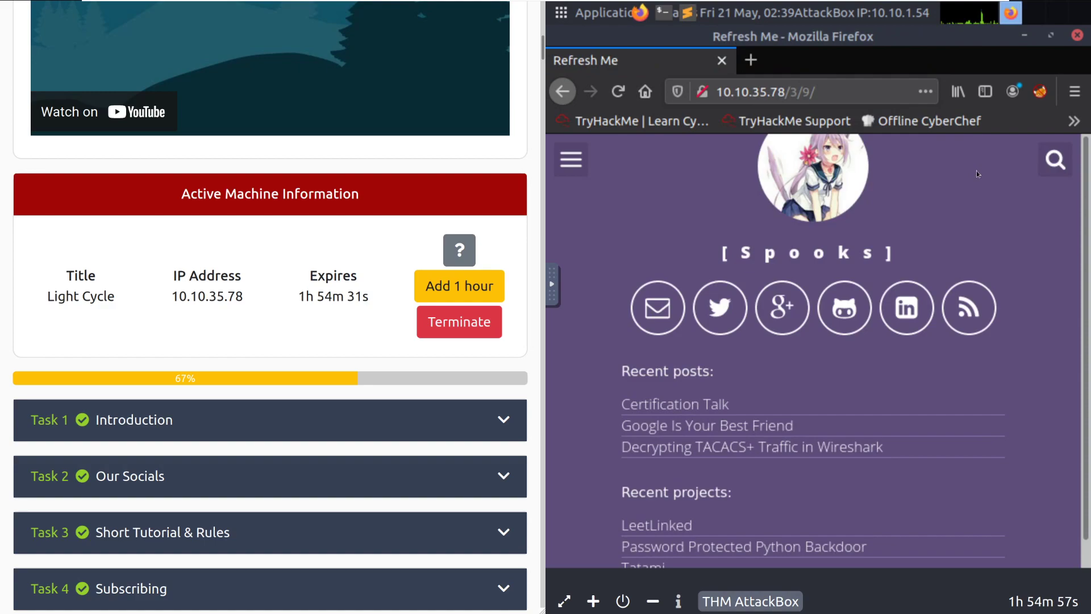
# - Reload 10.10.35.78/3/9/ repeatedly until the darksec Infosec Training Resources page appears
pyautogui.scroll(-1, 1015, 182)
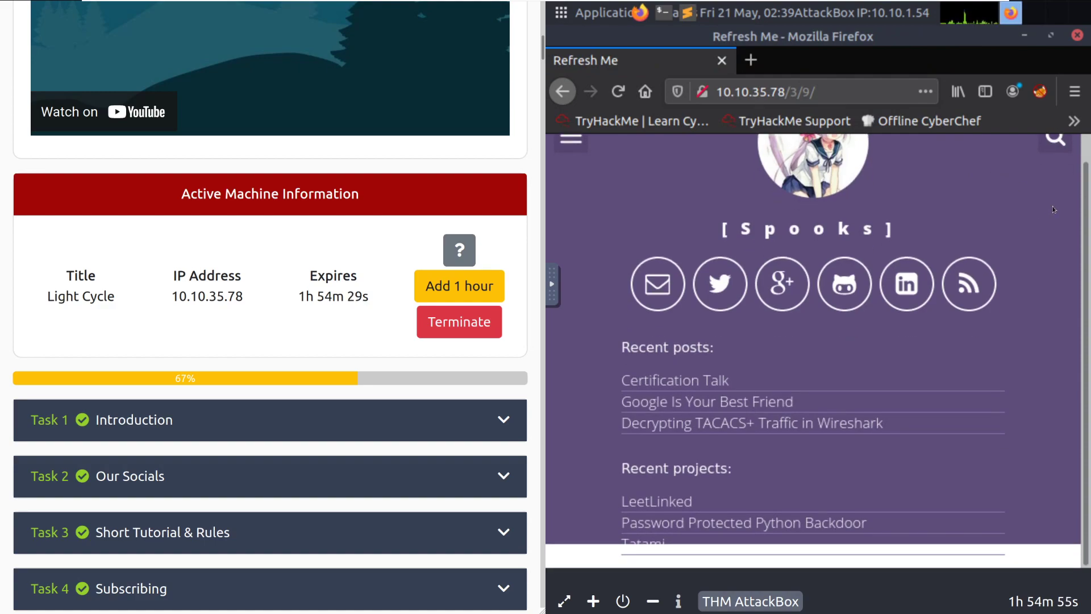
pyautogui.click(619, 92)
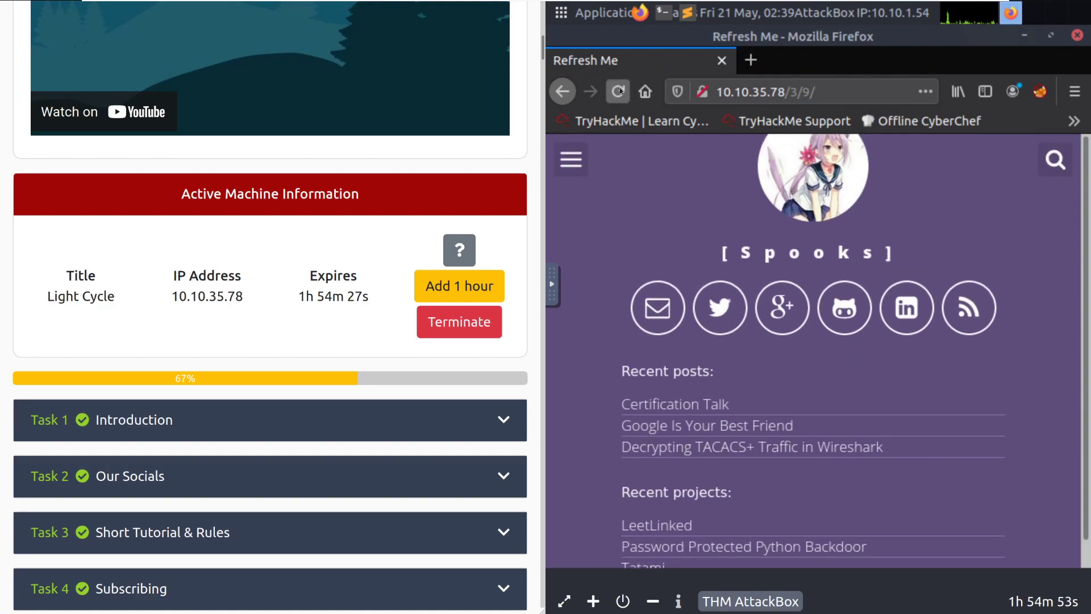
pyautogui.click(619, 92)
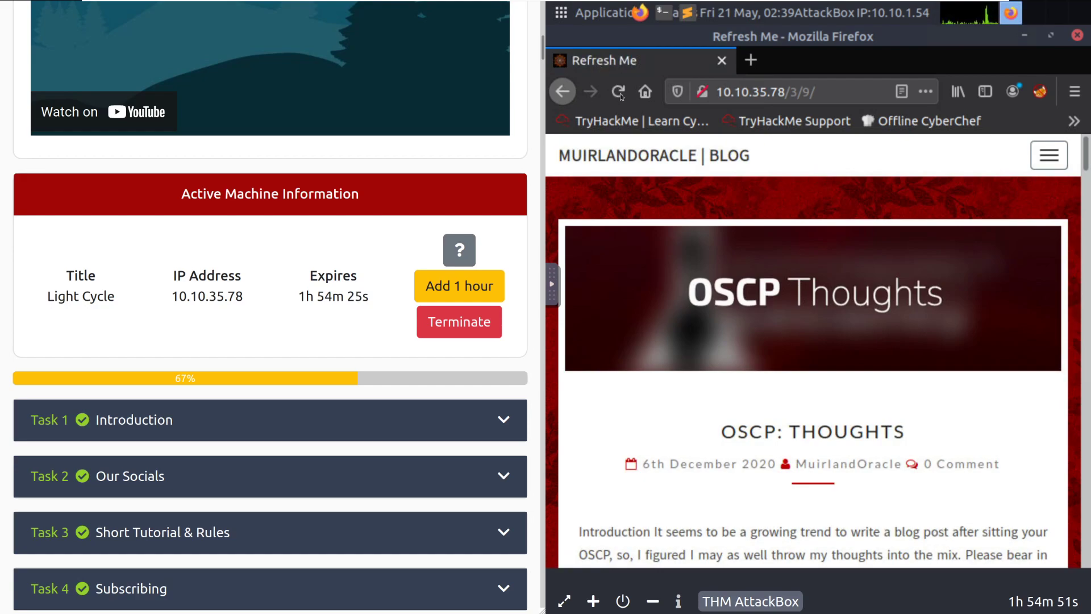
pyautogui.click(618, 92)
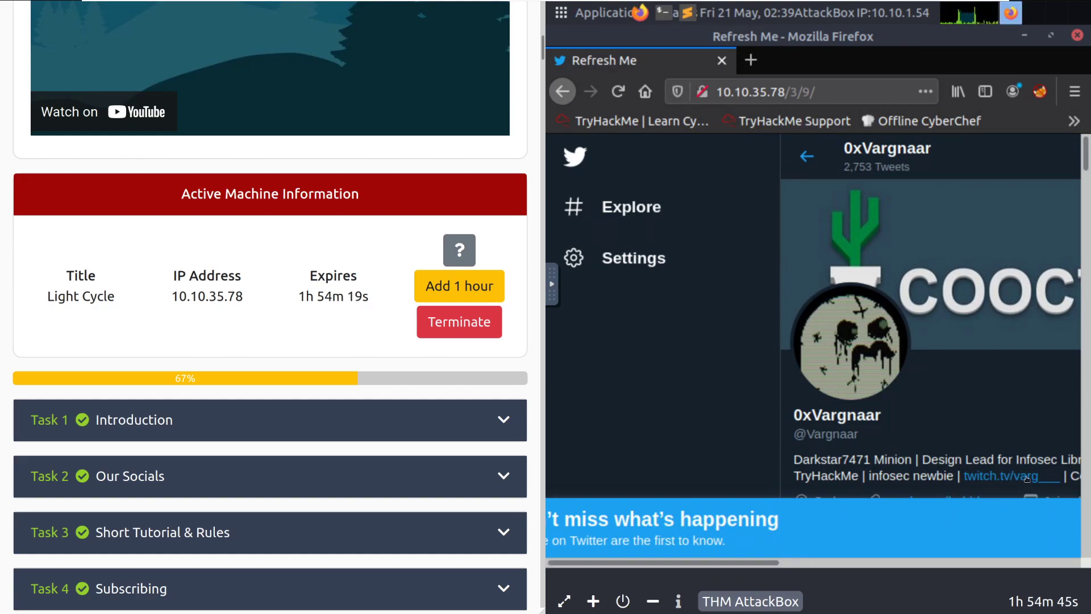
pyautogui.click(627, 95)
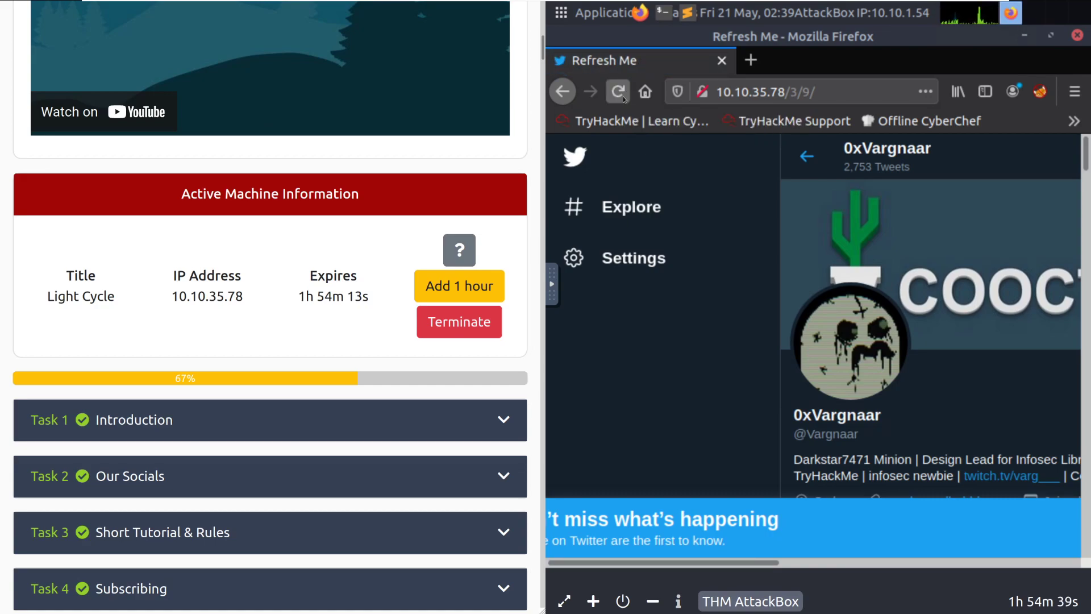
pyautogui.click(623, 96)
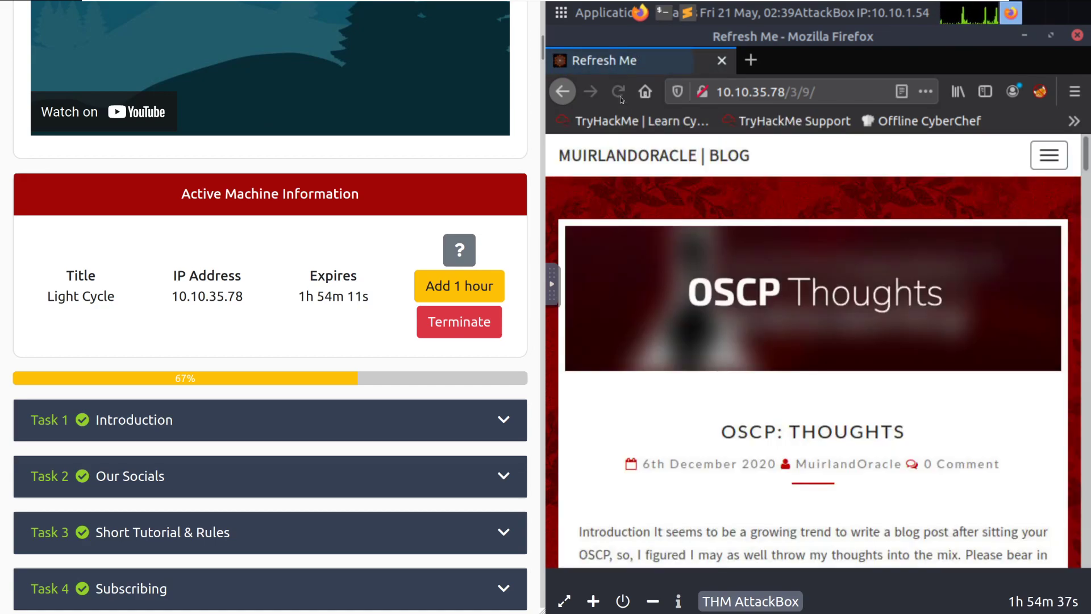
pyautogui.click(620, 97)
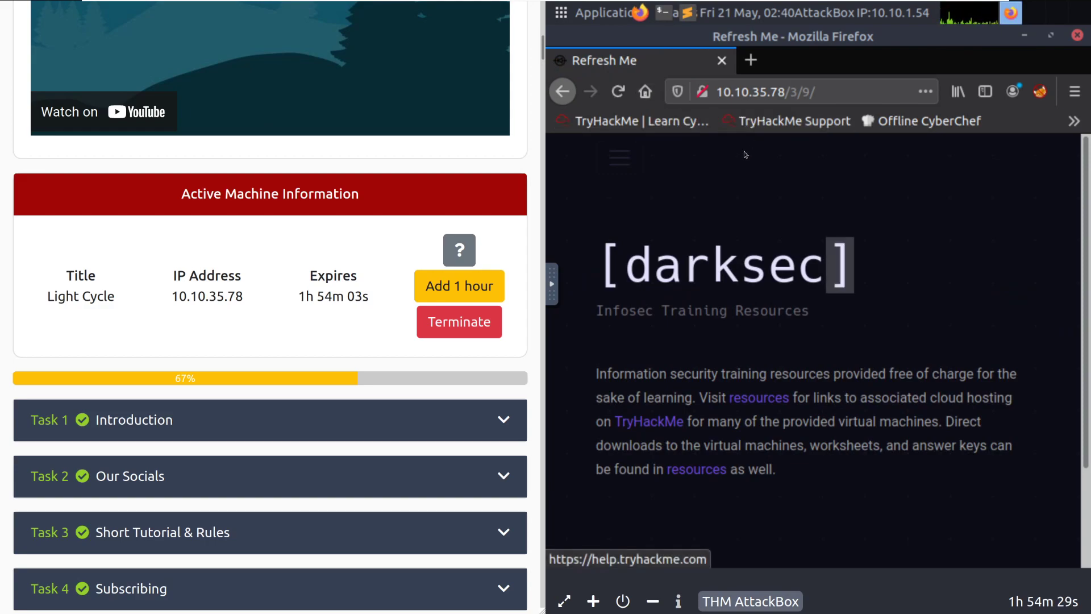
# - Append 9 to the address to load 10.10.35.78/3/9/9/, the music-video page
pyautogui.click(868, 89)
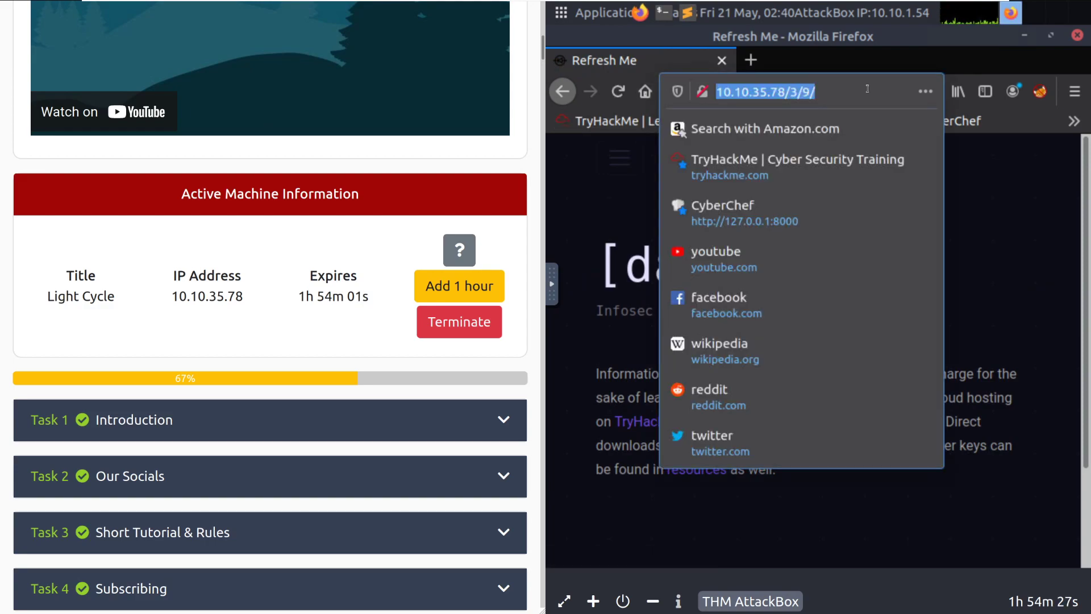
pyautogui.click(868, 88)
pyautogui.write('9')
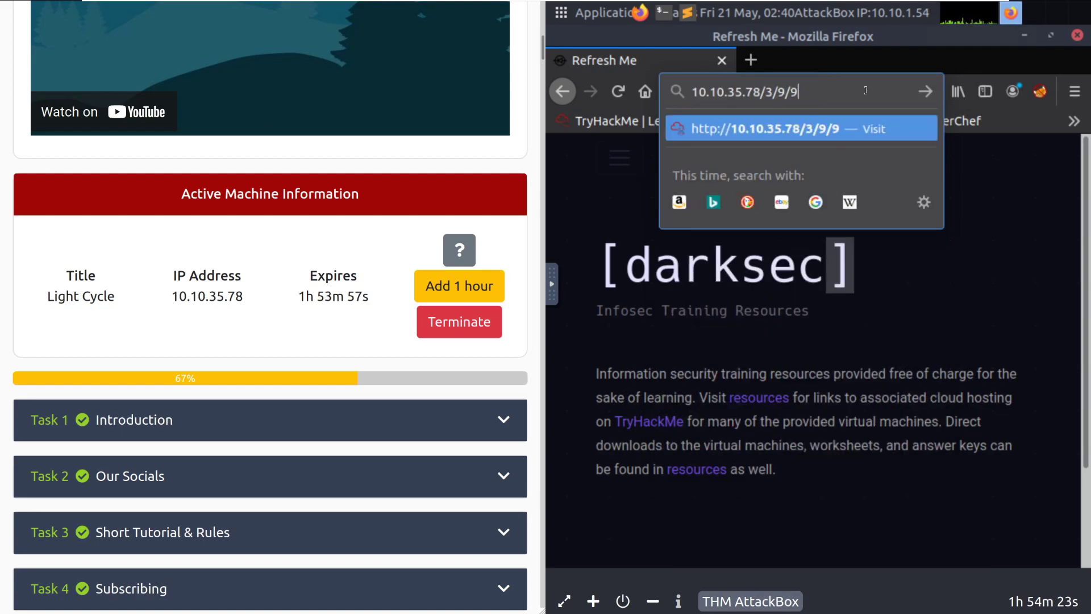
pyautogui.press('Return')
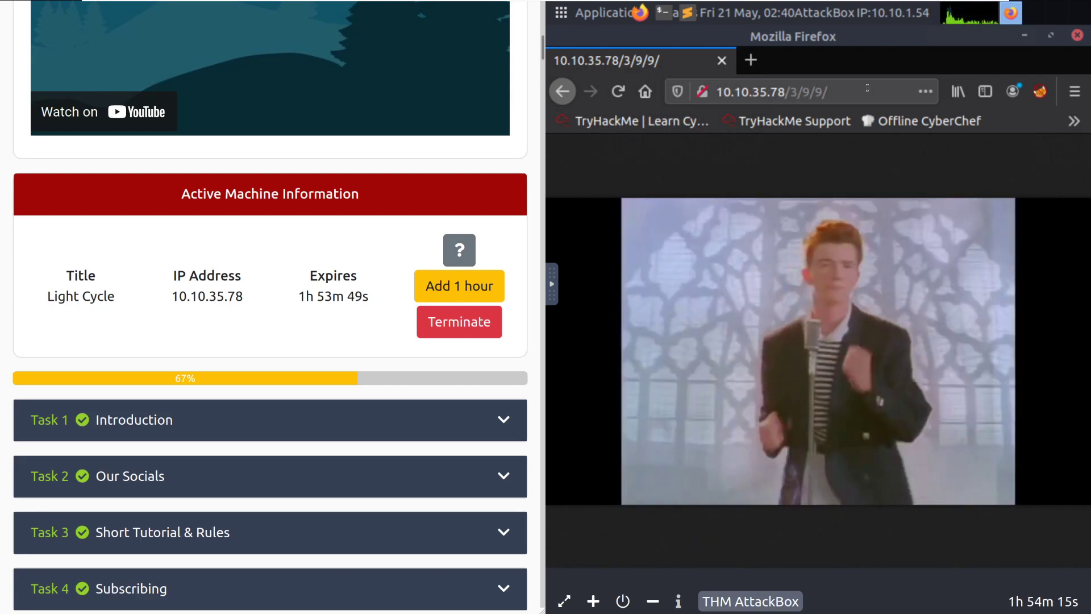
# - Append 2 to the address so it reads 10.10.35.78/3/9/9/2
pyautogui.click(868, 88)
pyautogui.click(866, 90)
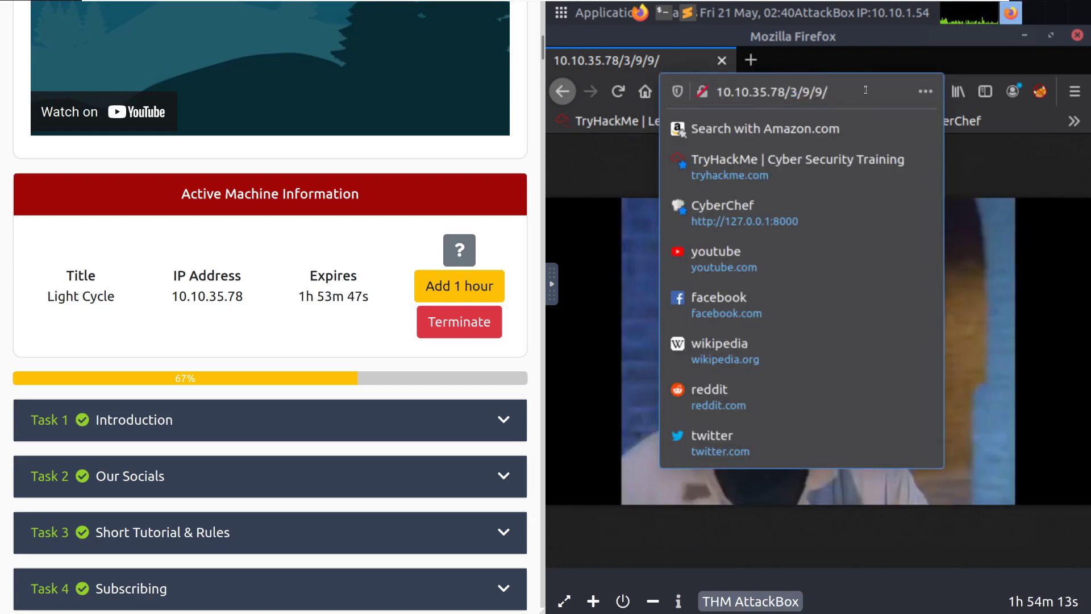
pyautogui.write('2/')
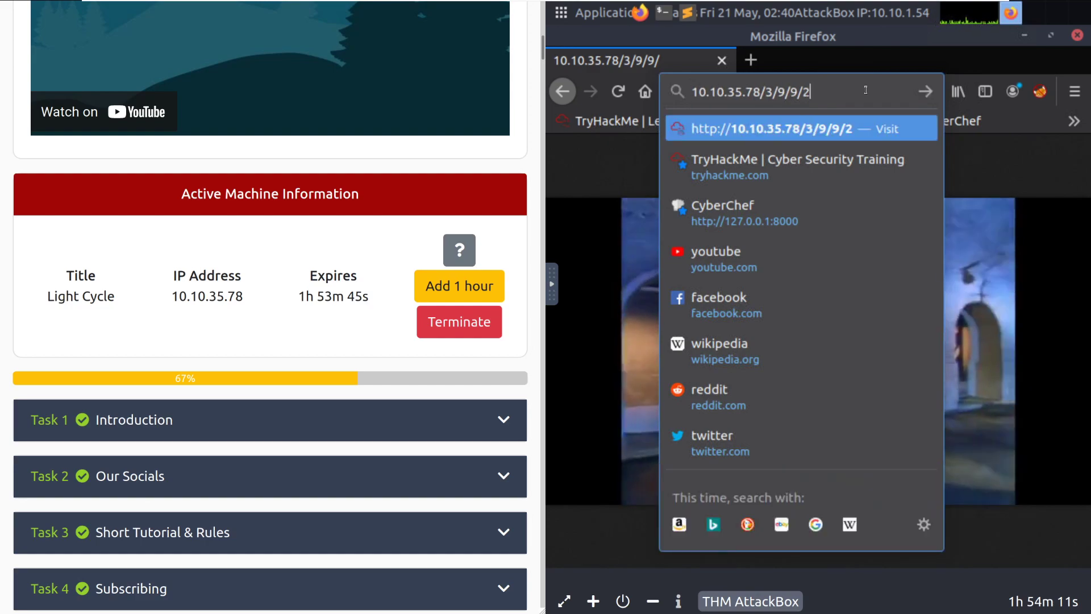
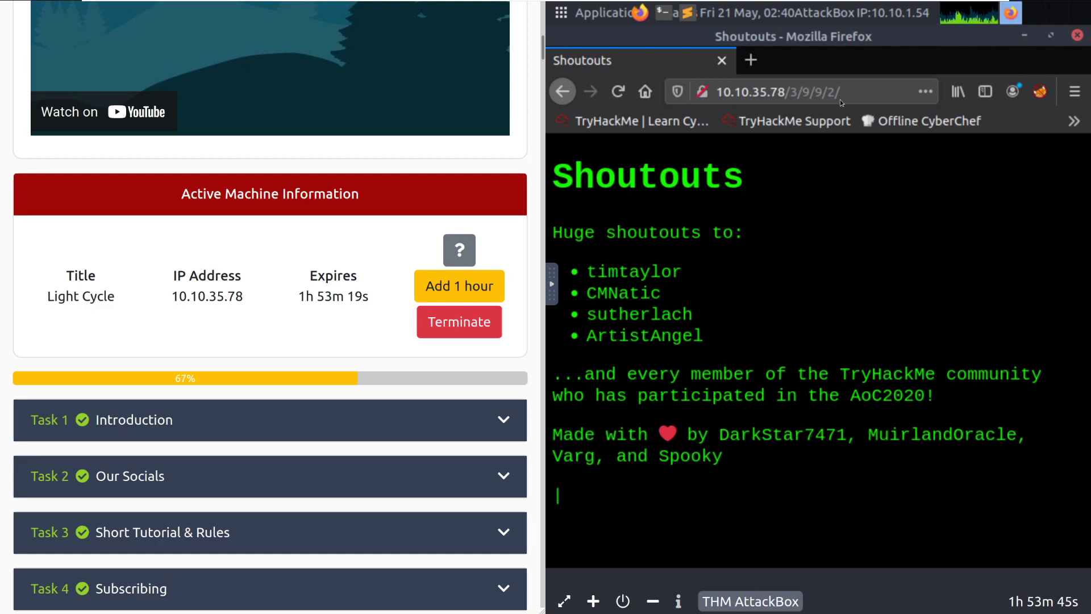
# - Put the cursor at the end of the 10.10.35.78/3/9/9/2/ address, ready to add 3/
pyautogui.click(857, 94)
pyautogui.click(883, 91)
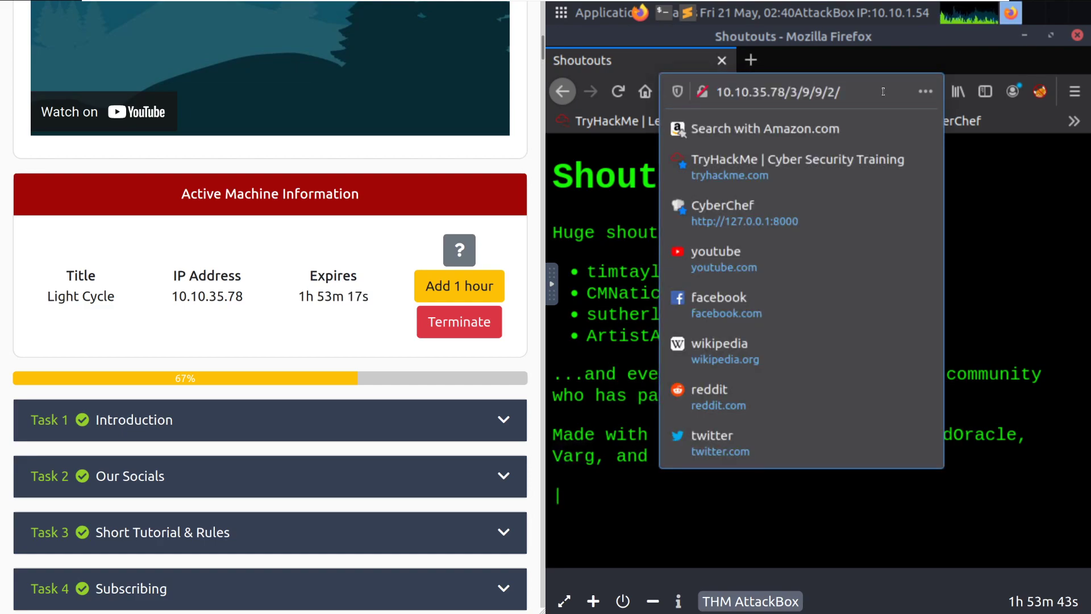
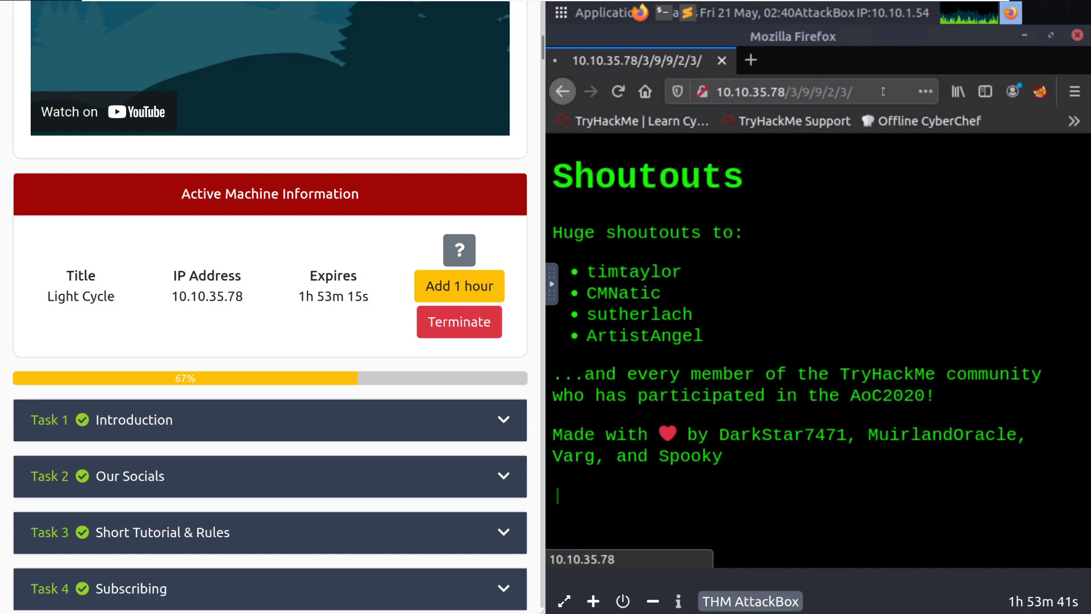
# - Add 6/ to the current address to load the next hidden path layer, the video page
pyautogui.click(884, 92)
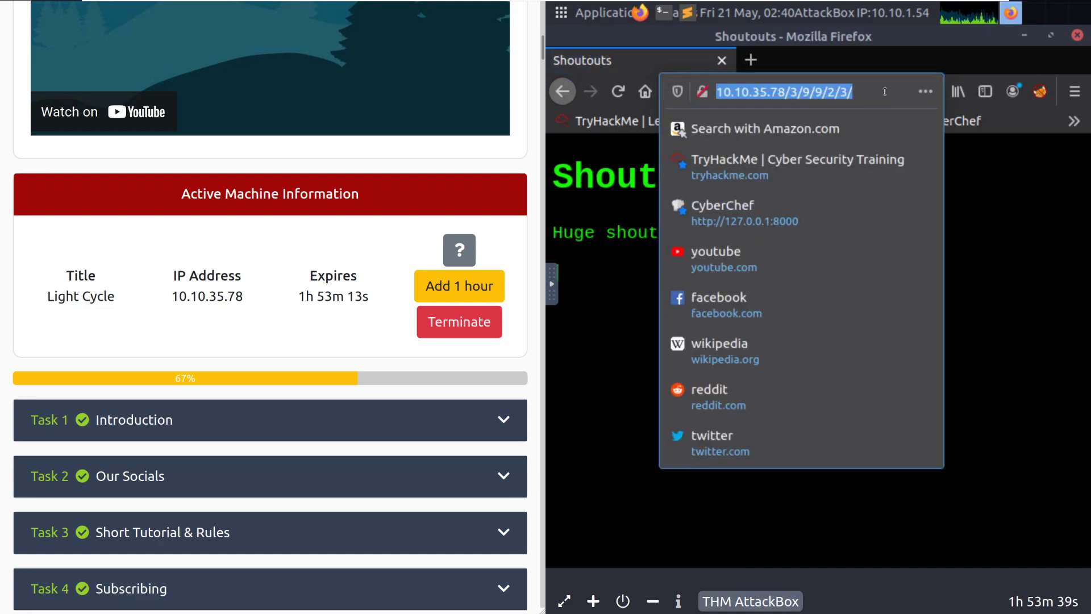
pyautogui.click(884, 92)
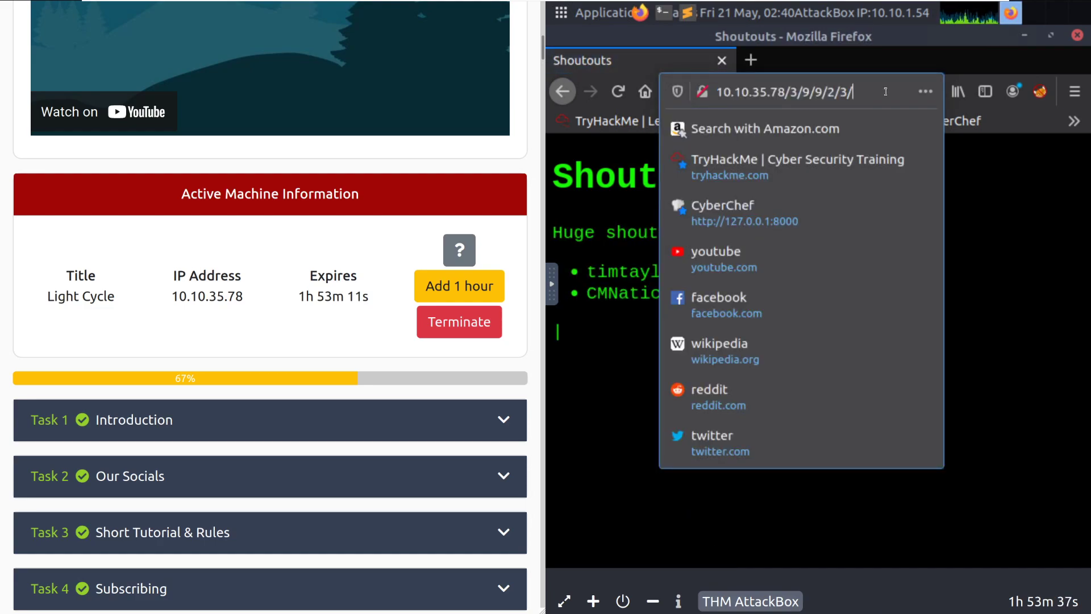
pyautogui.write('6/')
pyautogui.press('Return')
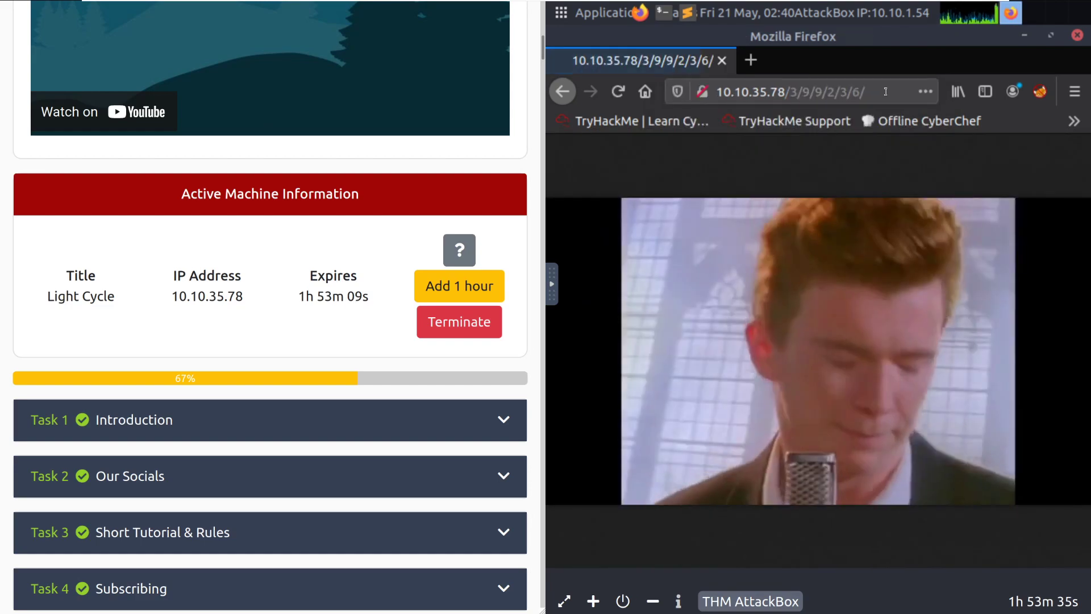
# - Add 4 to the address to reach the Tron game at 10.10.35.78/3/9/9/2/3/6/4/
pyautogui.click(890, 92)
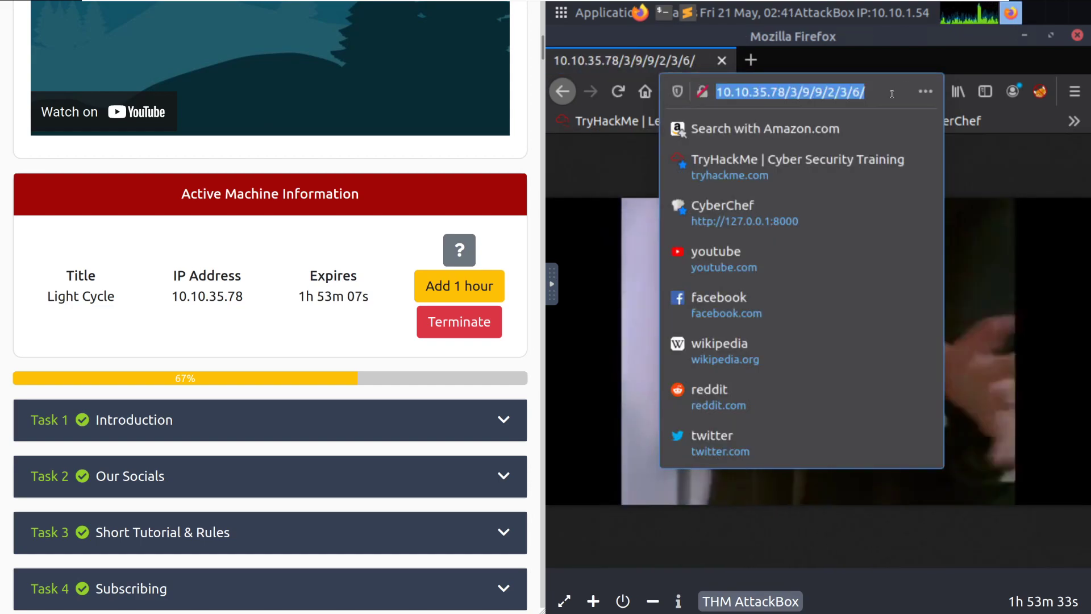
pyautogui.click(889, 93)
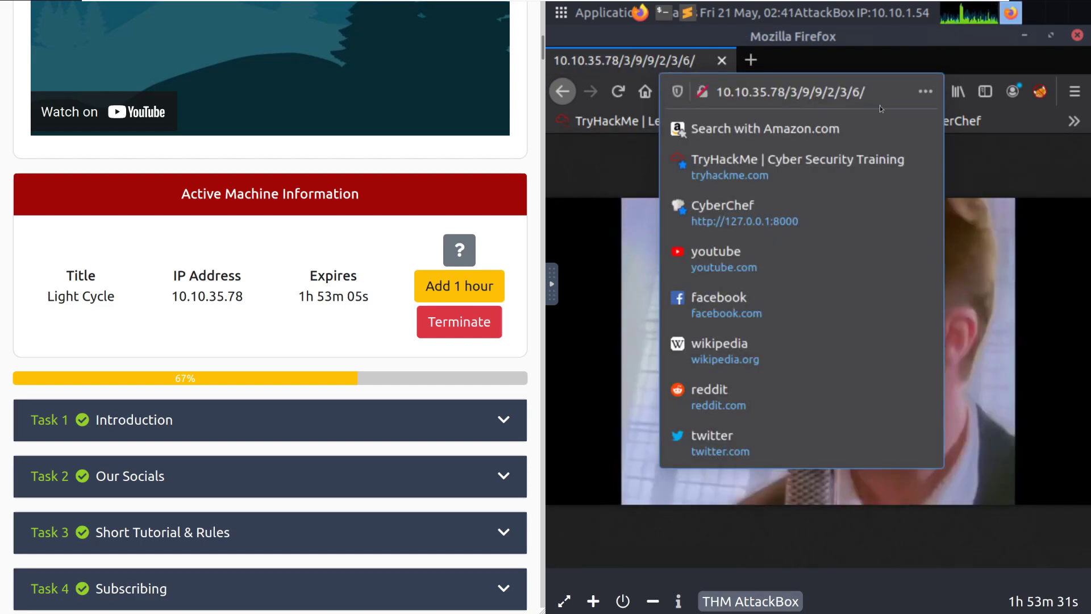
pyautogui.write('4')
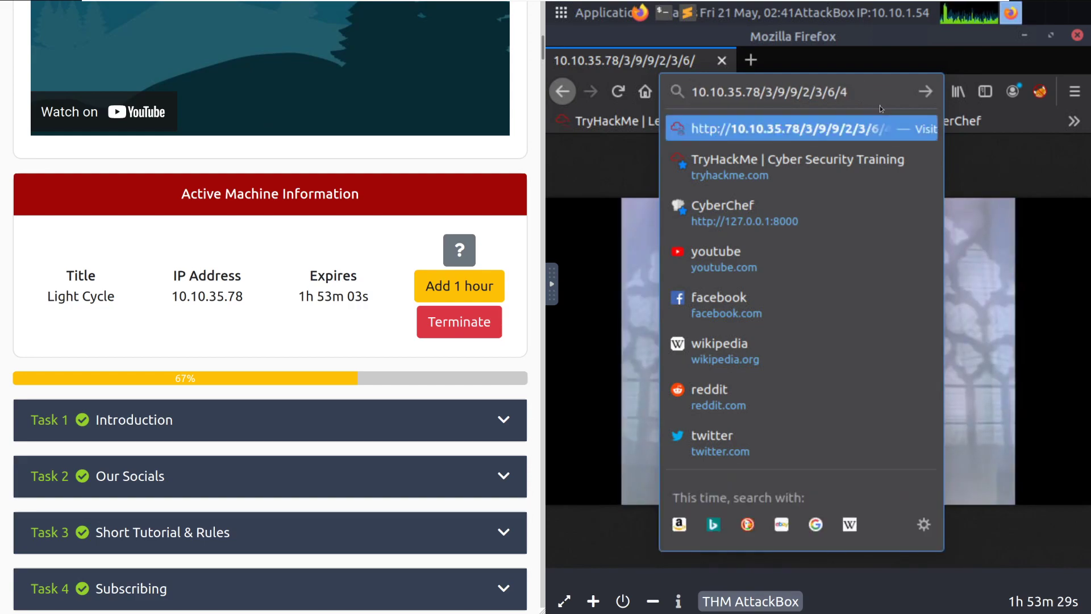
pyautogui.press('Return')
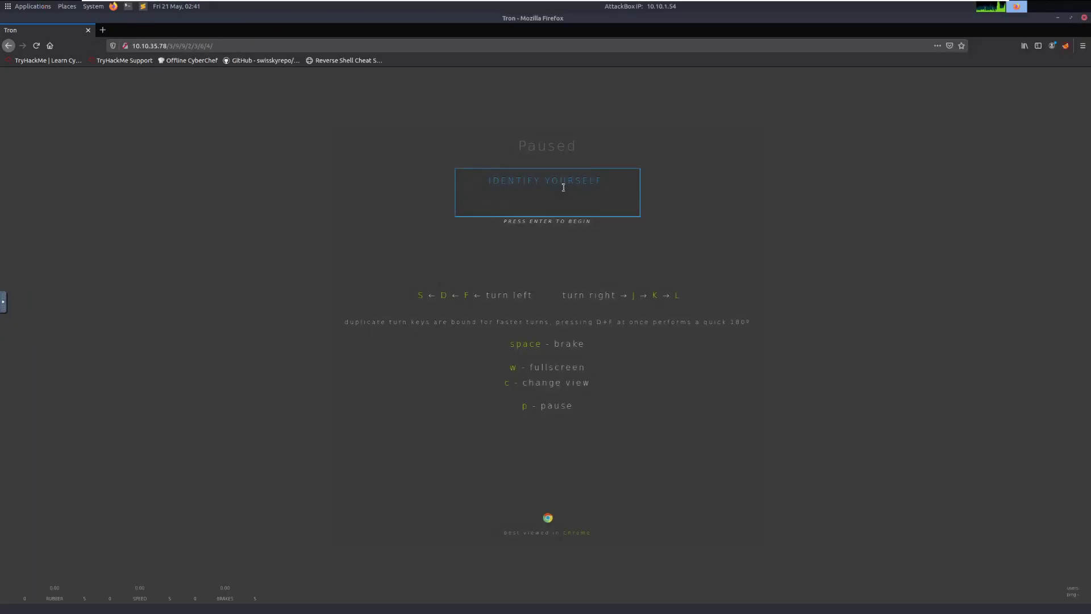
# - Enter Dark in the Tron page's Identify Yourself box
pyautogui.click(564, 190)
pyautogui.write('Dark')
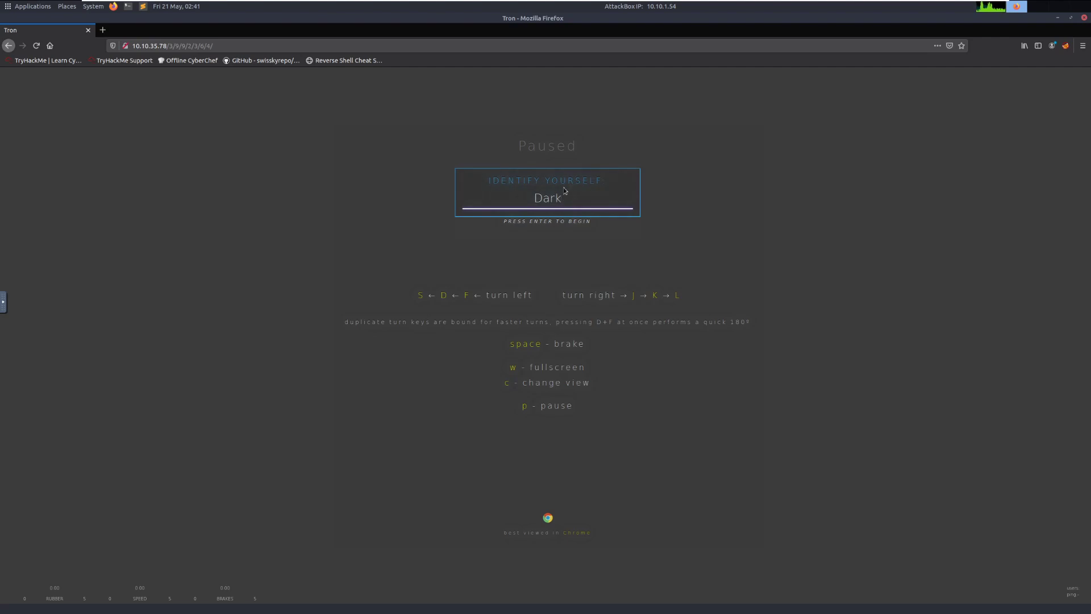